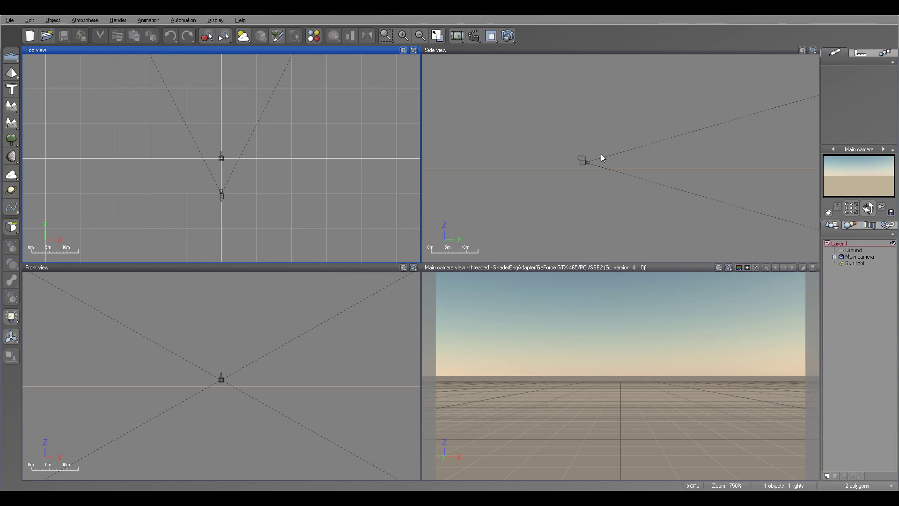
- Frame the camera in the Top and Side views and add a pyramid primitive
{"action": "right_click_drag", "start_coordinate": [628, 151], "coordinate": [568, 184]}
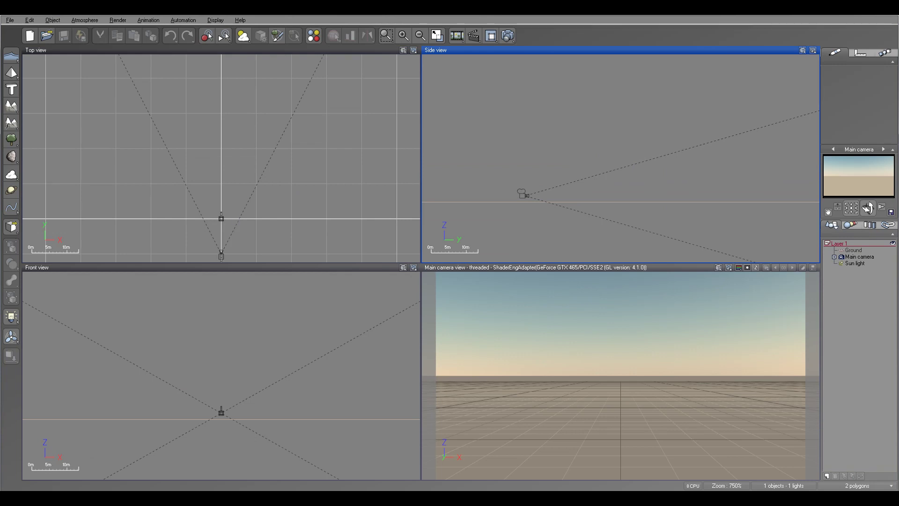
{"action": "right_click_drag", "start_coordinate": [239, 187], "coordinate": [257, 143]}
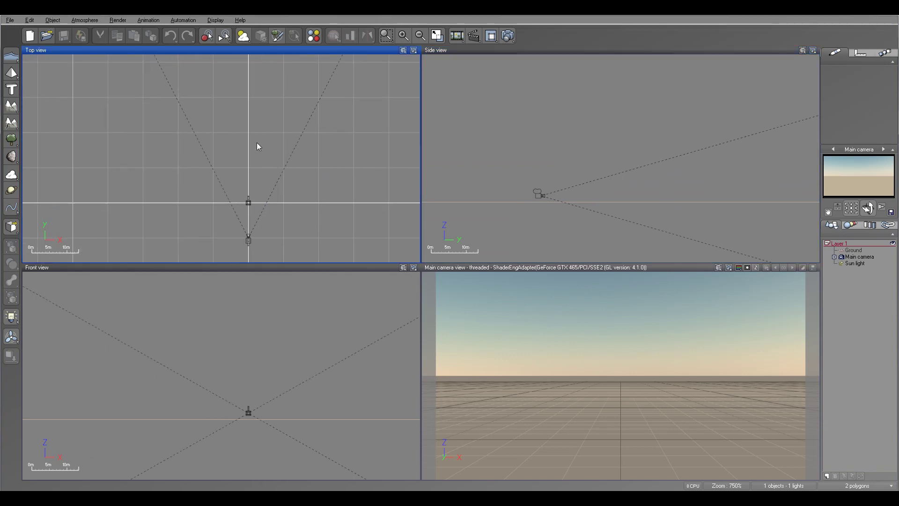
{"action": "left_click", "coordinate": [13, 73]}
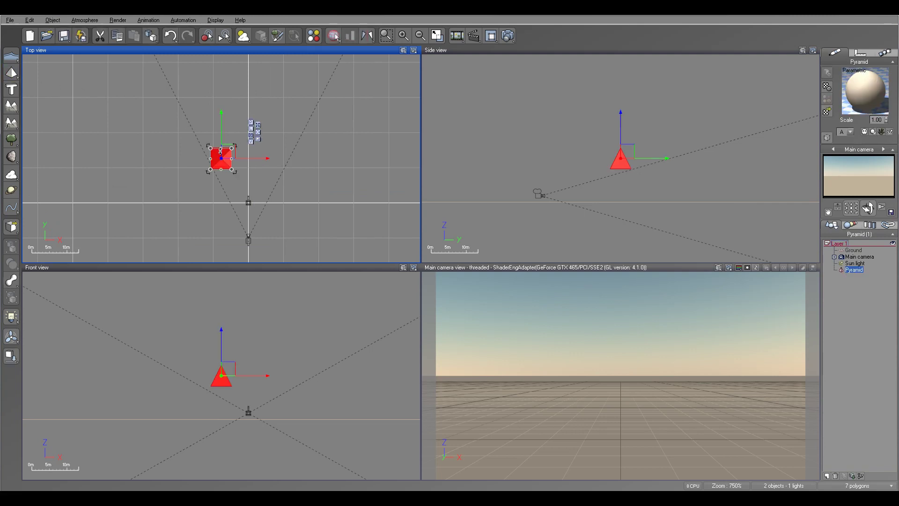
- Move the first pyramid slightly right, enlarge it, and drop it onto the ground
{"action": "left_click_drag", "start_coordinate": [224, 151], "coordinate": [257, 125]}
{"action": "right_click_drag", "start_coordinate": [588, 136], "coordinate": [581, 143]}
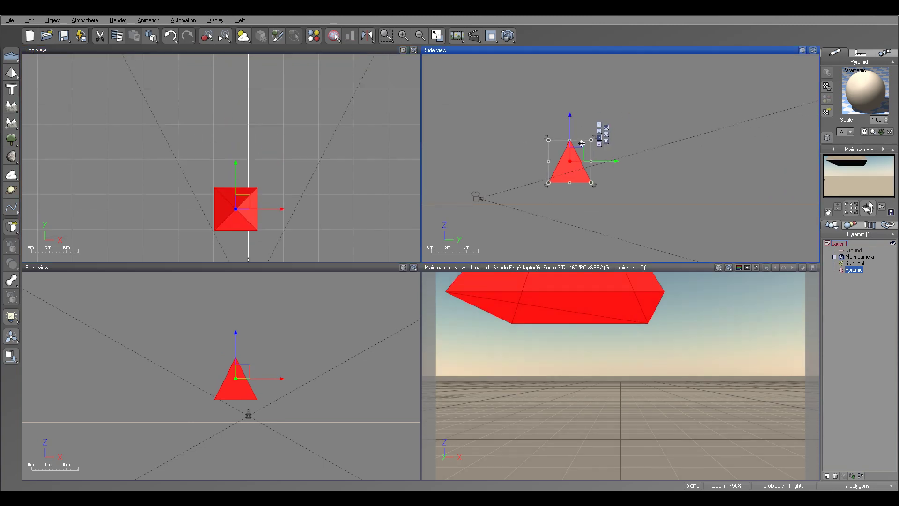
{"action": "left_click_drag", "start_coordinate": [591, 140], "coordinate": [604, 126]}
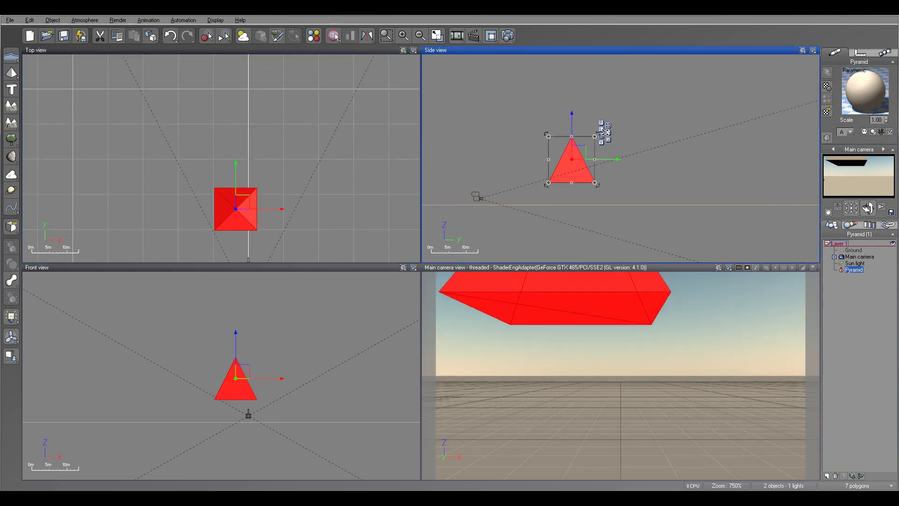
{"action": "left_click", "coordinate": [7, 346]}
- Duplicate the pyramid as Pyramid2, place it further from the camera and widen it
{"action": "right_click_drag", "start_coordinate": [293, 174], "coordinate": [299, 195]}
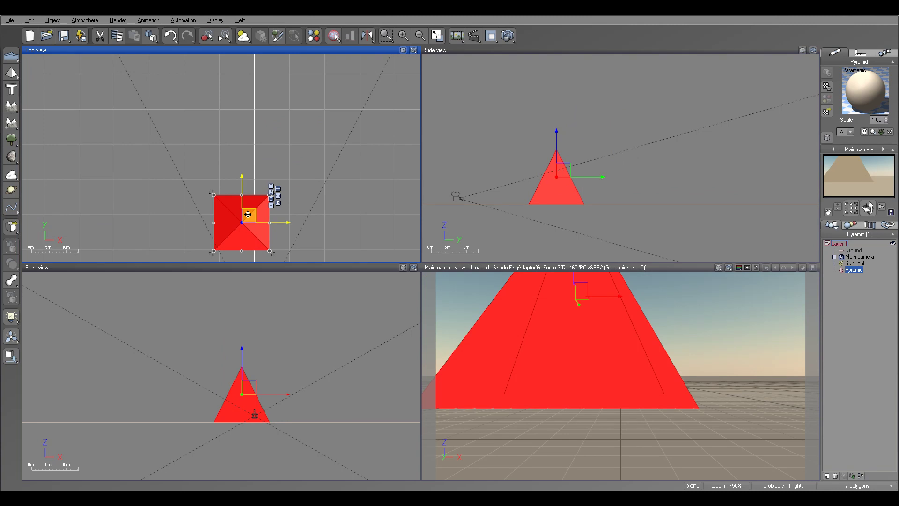
{"action": "key", "text": "ctrl+d"}
{"action": "left_click_drag", "start_coordinate": [248, 214], "coordinate": [288, 73]}
{"action": "scroll", "coordinate": [314, 140], "scroll_direction": "down", "scroll_amount": 6}
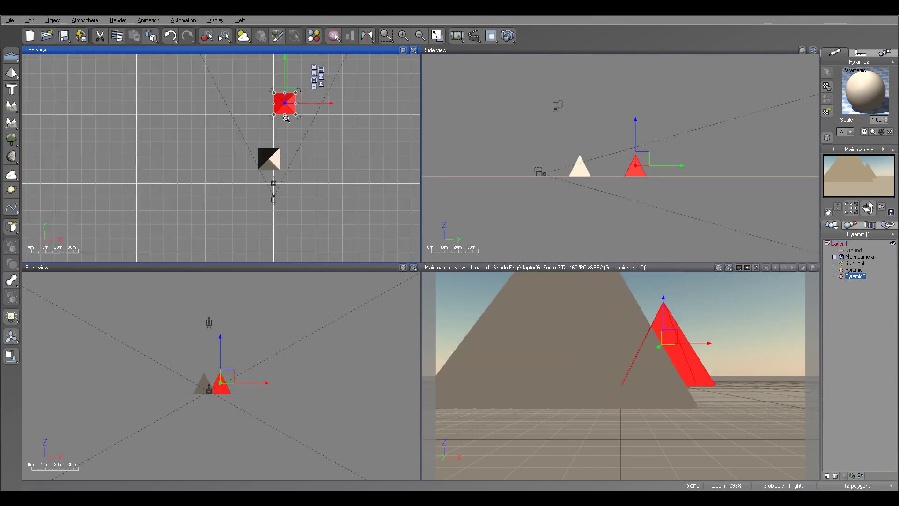
{"action": "right_click_drag", "start_coordinate": [314, 140], "coordinate": [318, 196]}
{"action": "left_click_drag", "start_coordinate": [294, 154], "coordinate": [296, 110]}
{"action": "left_click", "coordinate": [665, 157]}
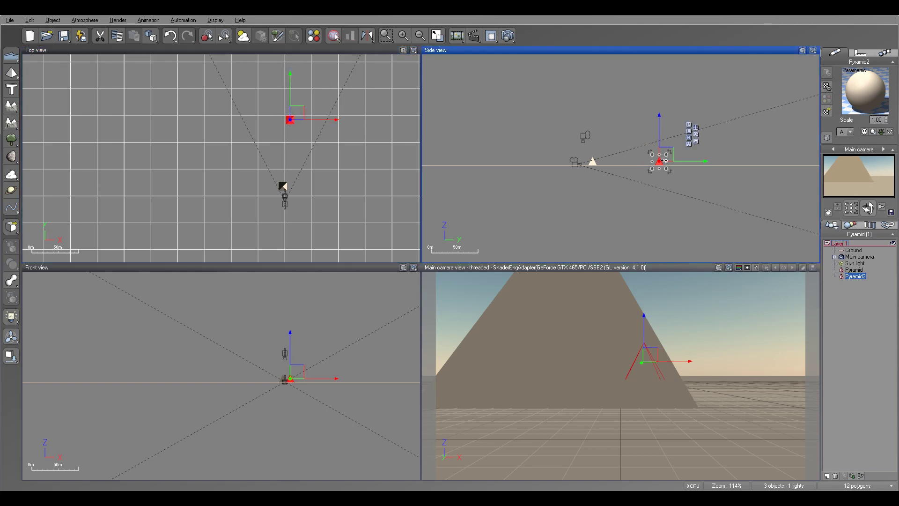
{"action": "left_click_drag", "start_coordinate": [736, 136], "coordinate": [721, 140]}
- Copy Pyramid2 as Pyramid3 further up-right and scale it up
{"action": "left_click", "coordinate": [278, 143]}
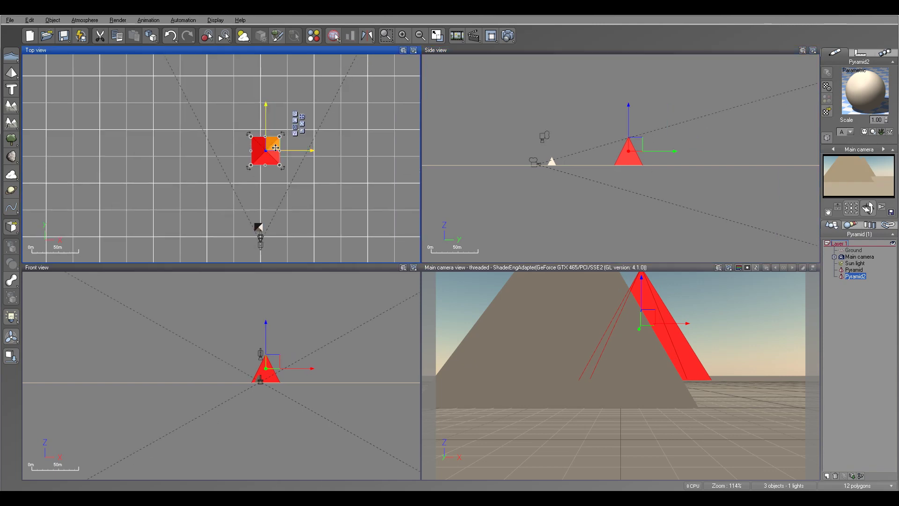
{"action": "left_click_drag", "start_coordinate": [273, 146], "coordinate": [309, 57], "text": "ctrl"}
{"action": "scroll", "coordinate": [289, 157], "scroll_direction": "down", "scroll_amount": 3}
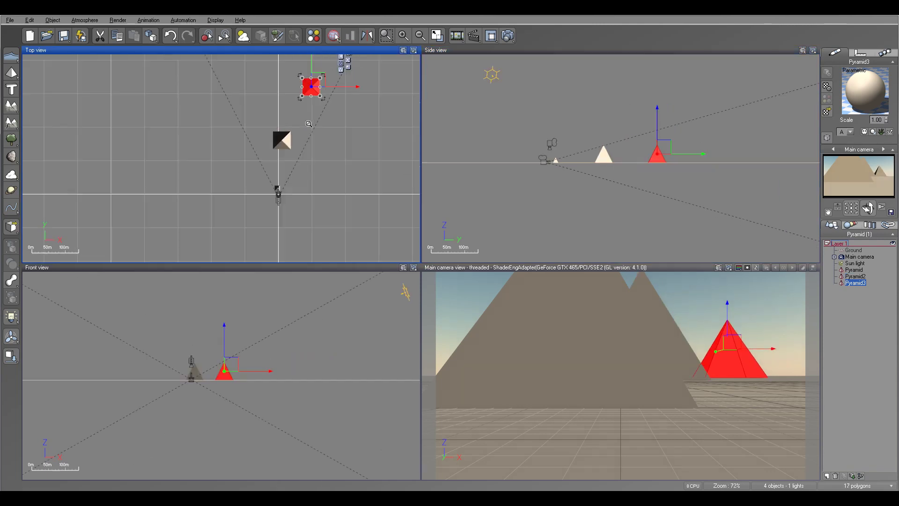
{"action": "mouse_move", "coordinate": [281, 140]}
{"action": "left_mouse_down"}
{"action": "mouse_move", "coordinate": [302, 119]}
{"action": "mouse_move", "coordinate": [286, 129]}
{"action": "left_mouse_up"}
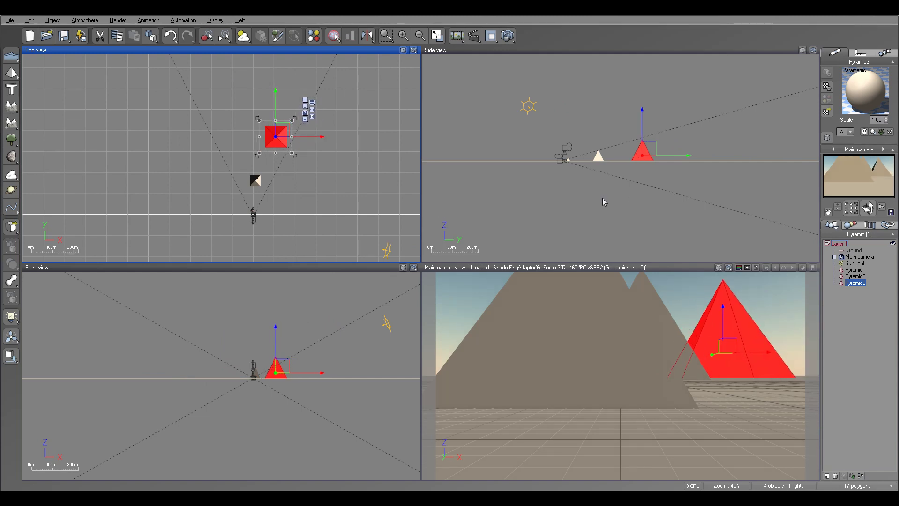
- Select Main camera and move it down and right to frame the pyramids
{"action": "double_click", "coordinate": [866, 257]}
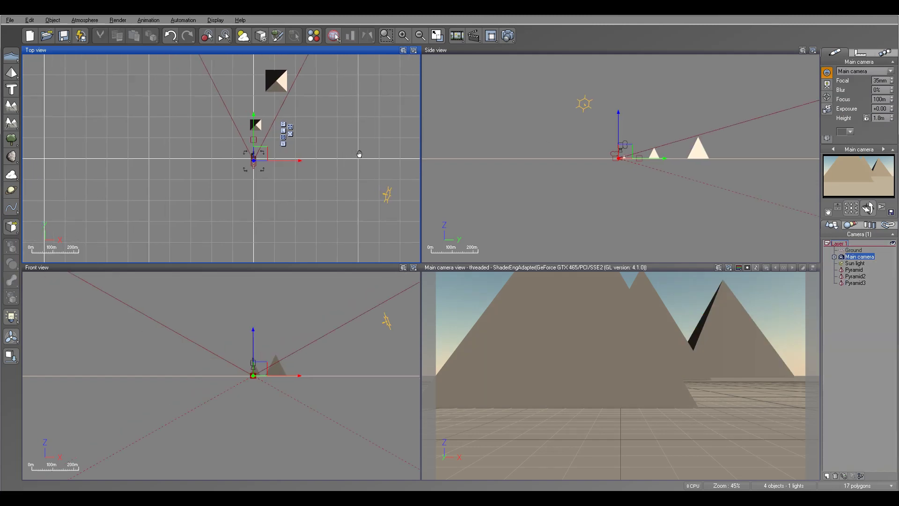
{"action": "left_click_drag", "start_coordinate": [231, 145], "coordinate": [238, 154]}
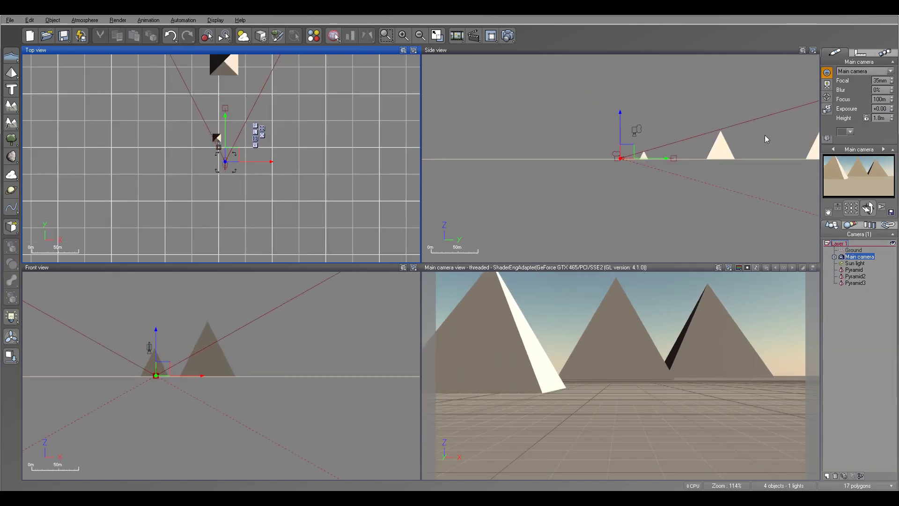
{"action": "left_click_drag", "start_coordinate": [868, 207], "coordinate": [869, 188]}
{"action": "scroll", "coordinate": [319, 155], "scroll_direction": "up", "scroll_amount": 5}
{"action": "right_click_drag", "start_coordinate": [295, 170], "coordinate": [352, 191]}
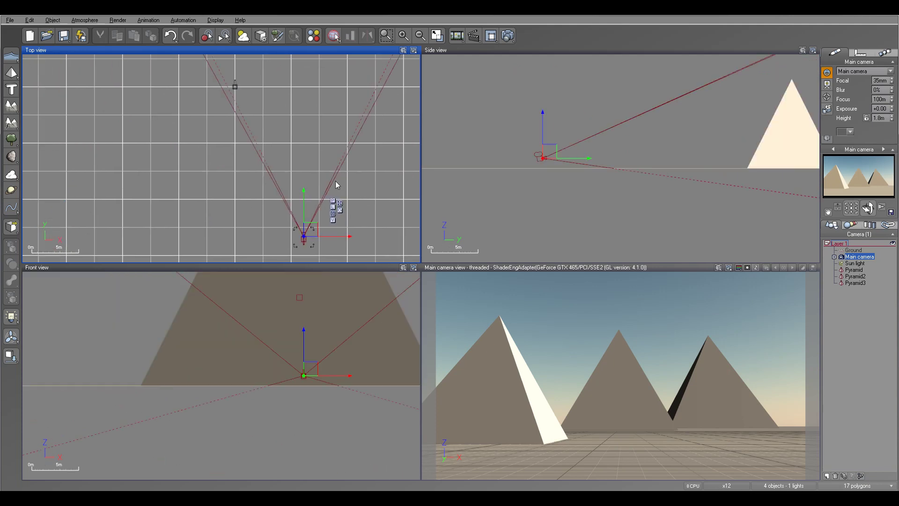
{"action": "scroll", "coordinate": [344, 177], "scroll_direction": "down", "scroll_amount": 2}
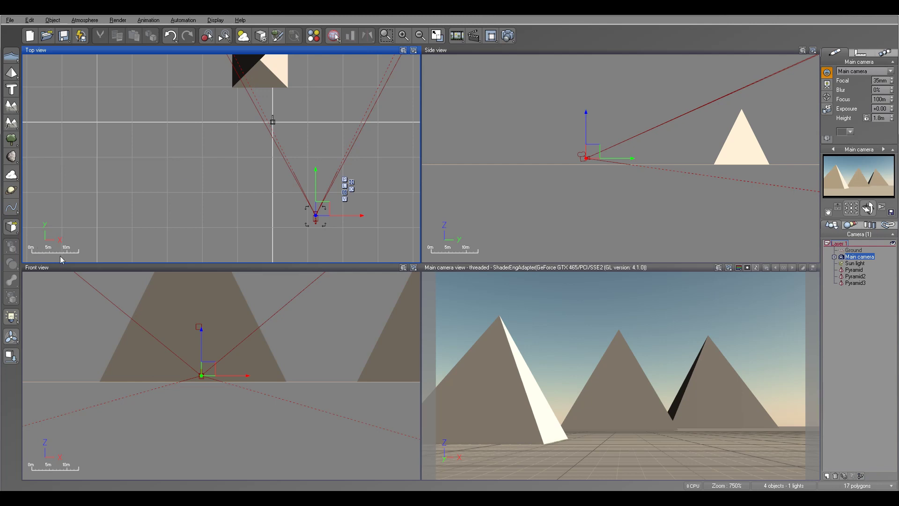
- Check the camera placement in the ortho views and shift Pyramid3 to the right
{"action": "right_click_drag", "start_coordinate": [338, 135], "coordinate": [315, 140]}
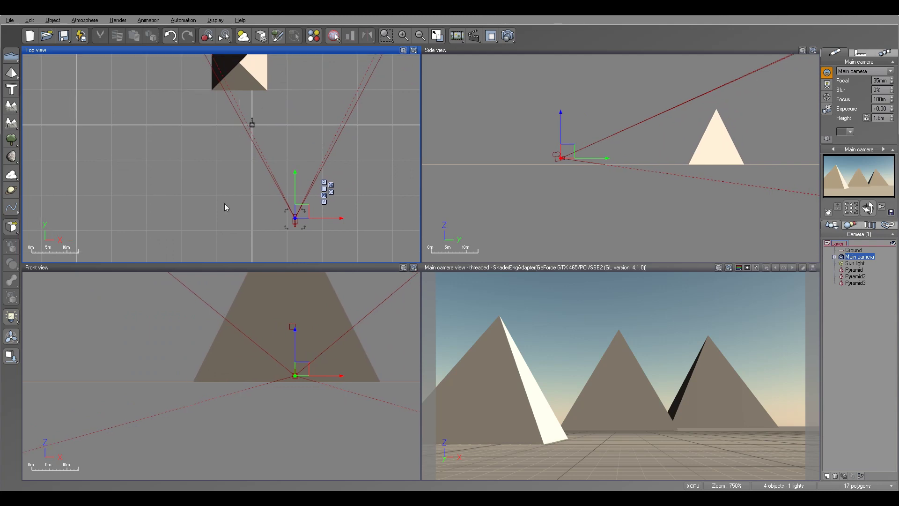
{"action": "right_click_drag", "start_coordinate": [262, 186], "coordinate": [295, 196]}
{"action": "scroll", "coordinate": [272, 127], "scroll_direction": "down", "scroll_amount": 10}
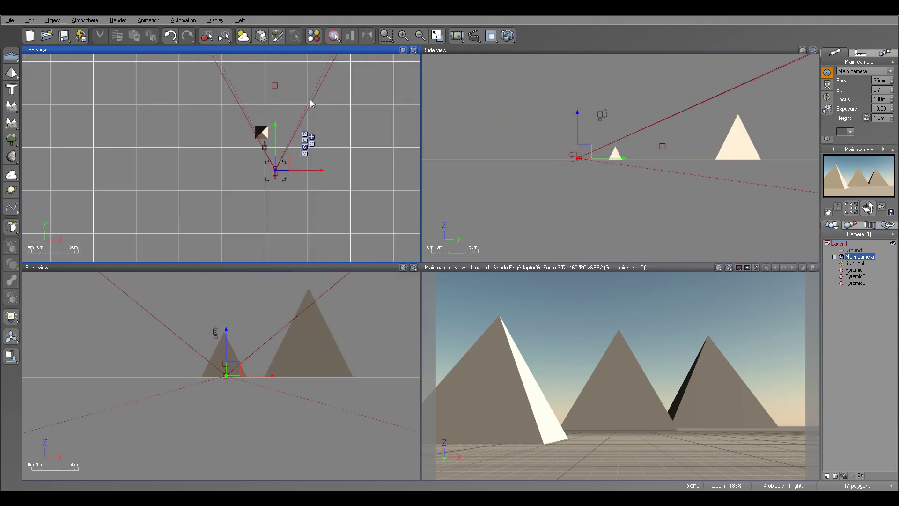
{"action": "scroll", "coordinate": [312, 103], "scroll_direction": "down", "scroll_amount": 3}
{"action": "right_click_drag", "start_coordinate": [274, 97], "coordinate": [297, 118]}
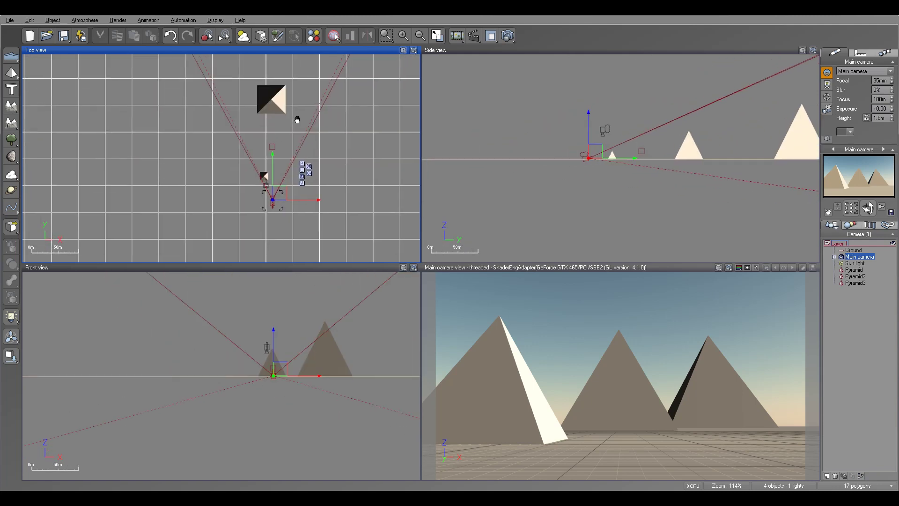
{"action": "scroll", "coordinate": [287, 118], "scroll_direction": "down", "scroll_amount": 6}
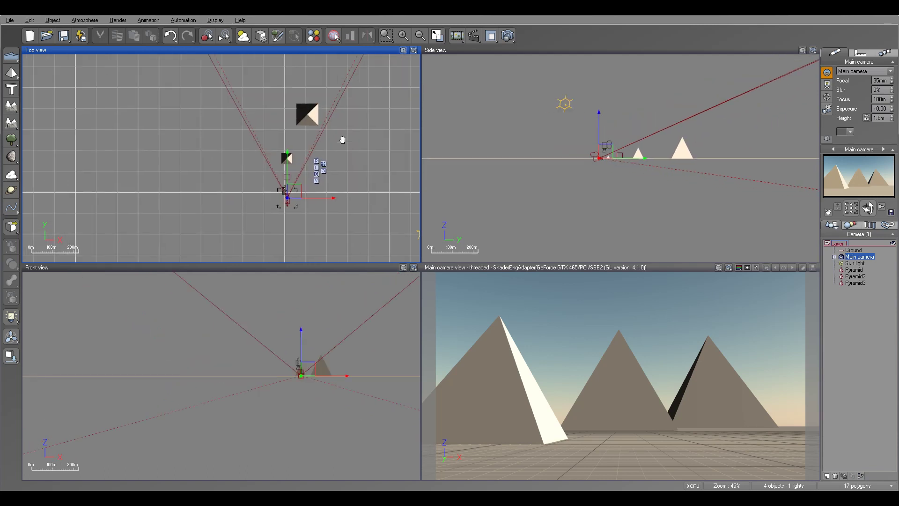
{"action": "scroll", "coordinate": [355, 112], "scroll_direction": "up", "scroll_amount": 6}
{"action": "right_click_drag", "start_coordinate": [355, 112], "coordinate": [316, 124]}
{"action": "right_click_drag", "start_coordinate": [358, 87], "coordinate": [348, 129]}
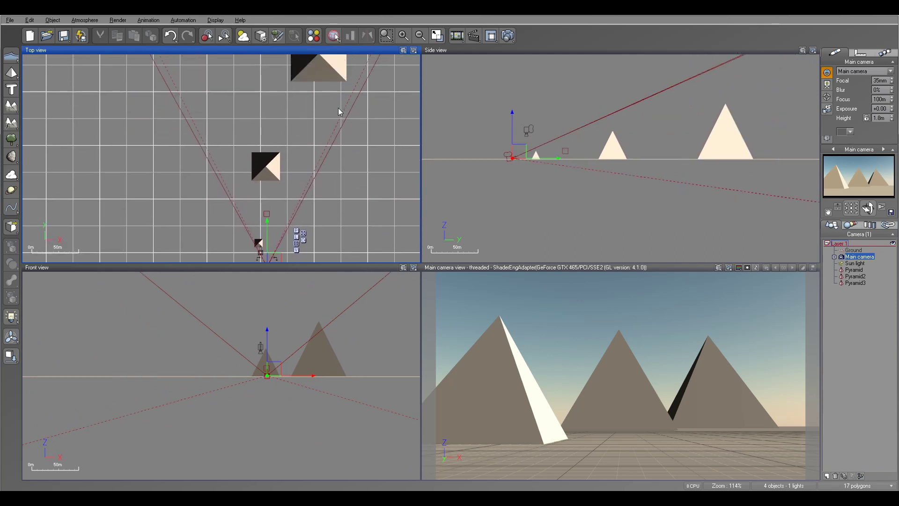
{"action": "left_click_drag", "start_coordinate": [316, 66], "coordinate": [332, 65]}
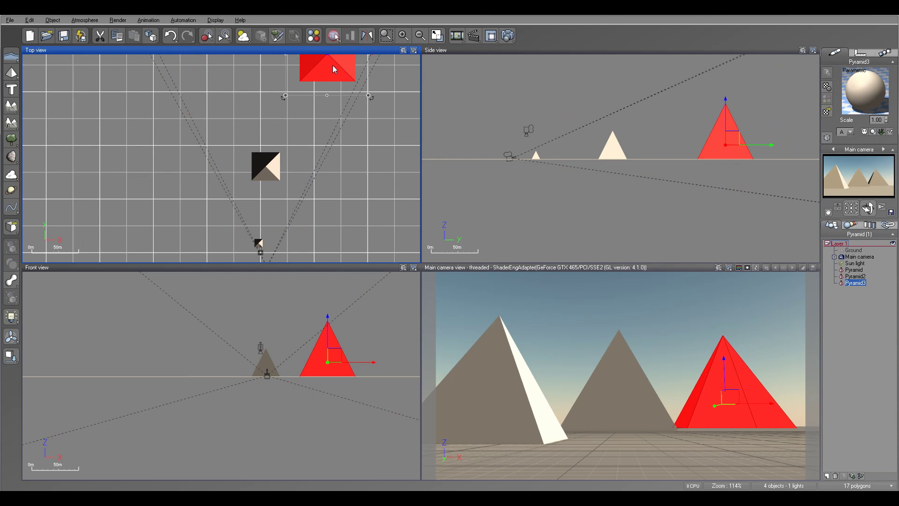
- Rotate Pyramid2 and Pyramid3 about their vertical axes so each turns an edge toward the camera
{"action": "right_click_drag", "start_coordinate": [267, 168], "coordinate": [282, 122]}
{"action": "left_click", "coordinate": [281, 123]}
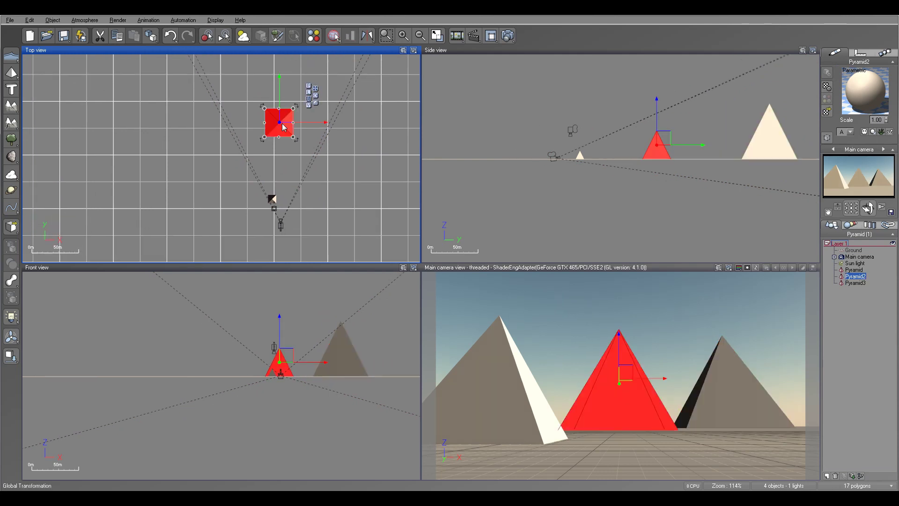
{"action": "left_click_drag", "start_coordinate": [299, 146], "coordinate": [342, 223]}
{"action": "right_click_drag", "start_coordinate": [376, 199], "coordinate": [375, 136]}
{"action": "left_click", "coordinate": [339, 92]}
{"action": "left_click_drag", "start_coordinate": [374, 145], "coordinate": [341, 148]}
- Select the first Pyramid and recentre the Top view over it
{"action": "right_click_drag", "start_coordinate": [346, 91], "coordinate": [307, 187]}
{"action": "left_click", "coordinate": [309, 182]}
{"action": "scroll", "coordinate": [340, 163], "scroll_direction": "up", "scroll_amount": 3}
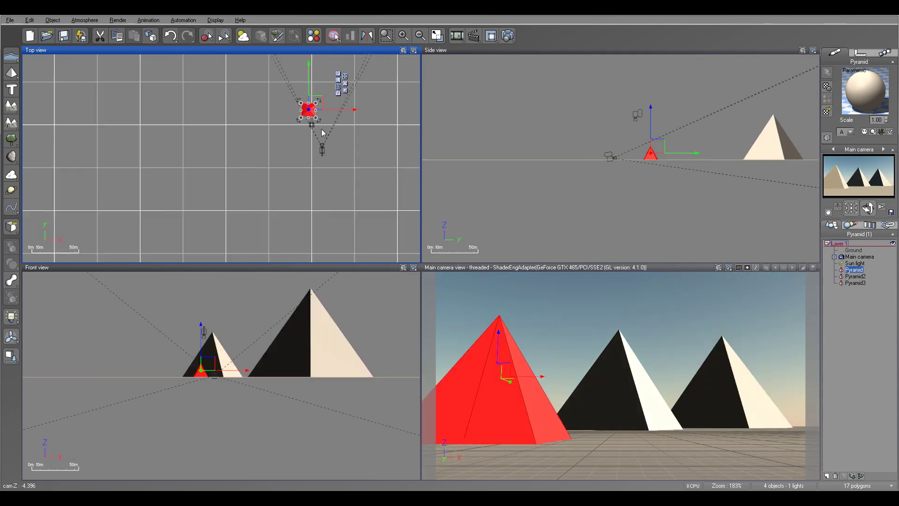
{"action": "right_click_drag", "start_coordinate": [382, 110], "coordinate": [366, 157]}
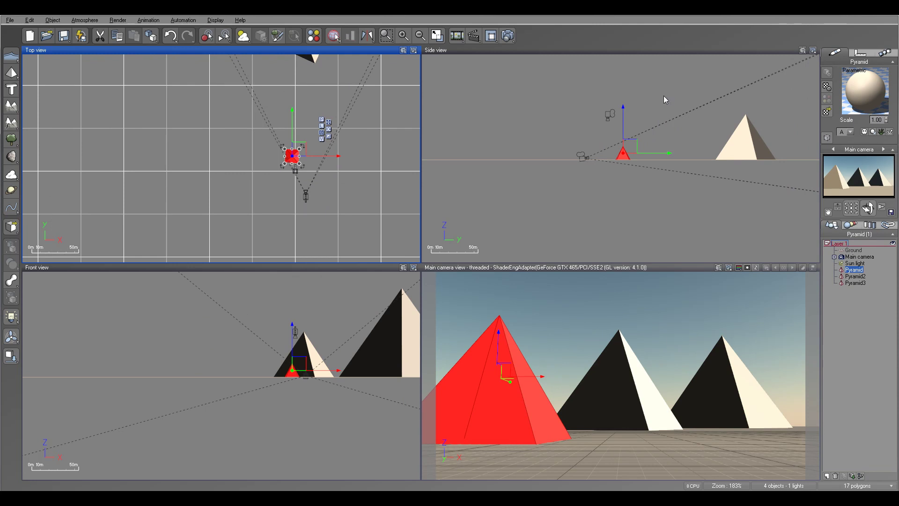
- Set the render to a separate window at 800x450
{"action": "left_click", "coordinate": [508, 35]}
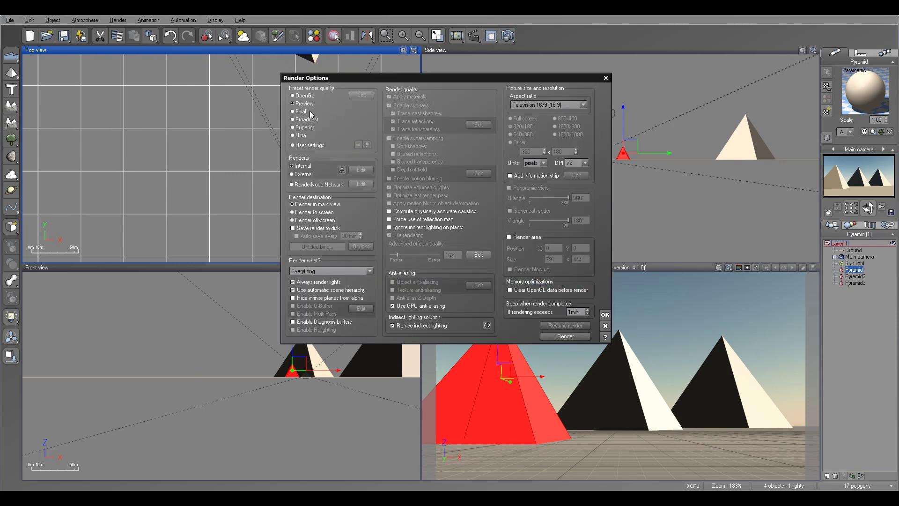
{"action": "left_click", "coordinate": [323, 218]}
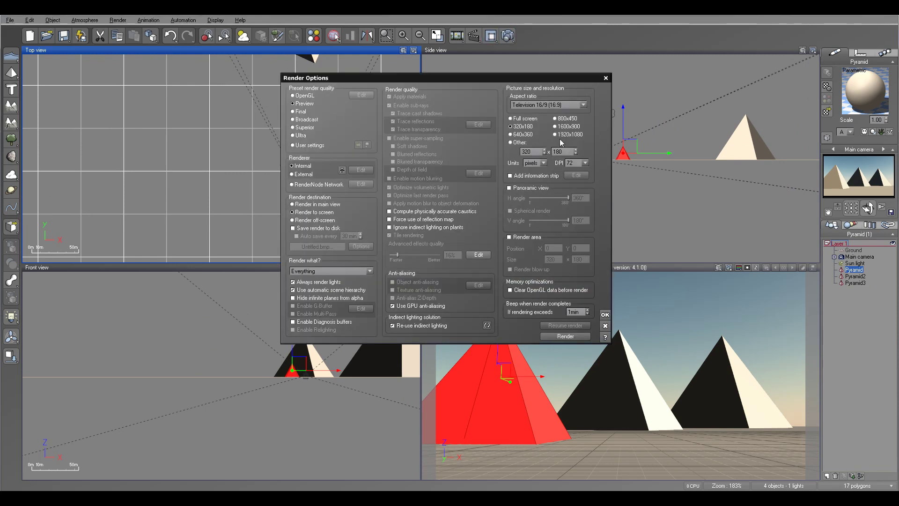
{"action": "left_click", "coordinate": [568, 119]}
- Run the test render of the three pyramids and close the finished image
{"action": "left_click", "coordinate": [578, 337]}
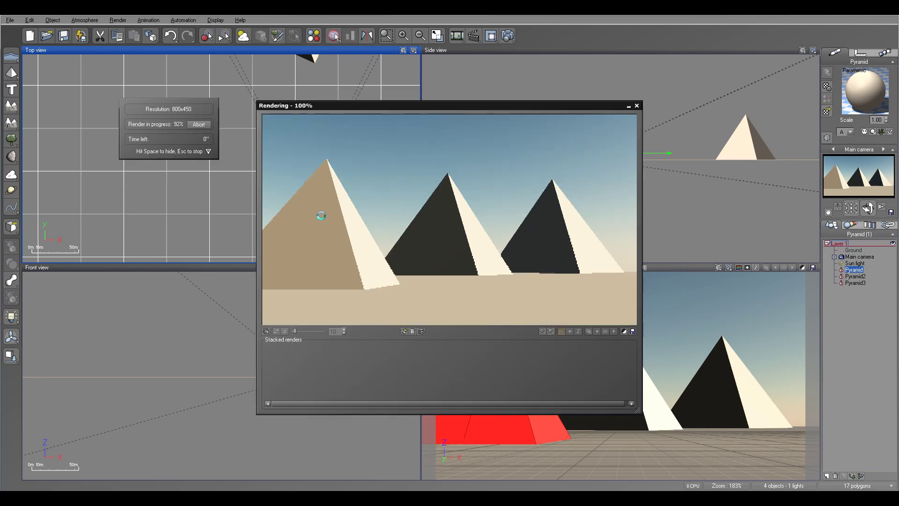
{"action": "left_click", "coordinate": [467, 313]}
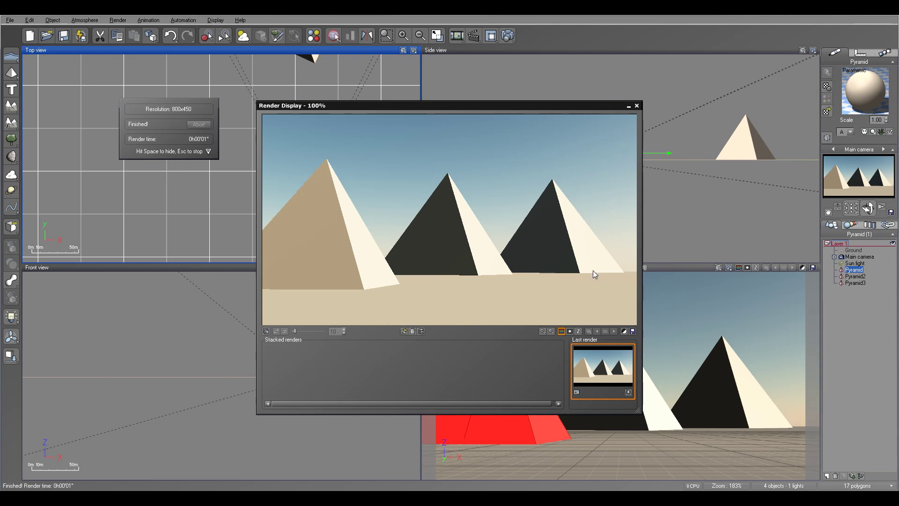
{"action": "left_click", "coordinate": [637, 106]}
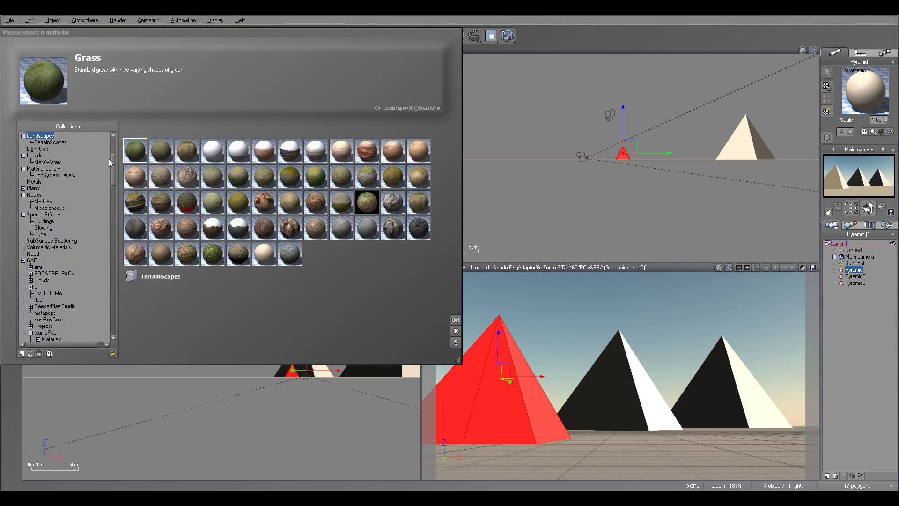
- Give the first pyramid the Basic Red plastic material
{"action": "left_click_drag", "start_coordinate": [110, 163], "coordinate": [110, 144]}
{"action": "left_click", "coordinate": [34, 149]}
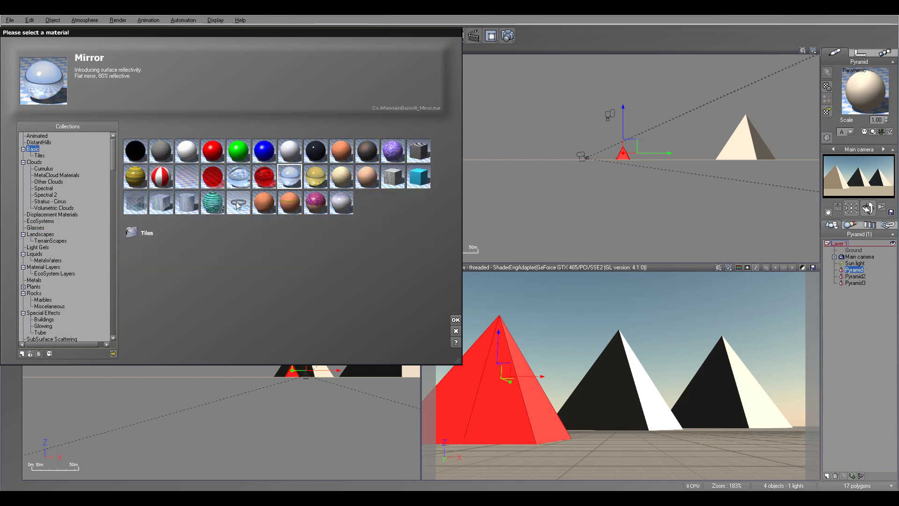
{"action": "left_click", "coordinate": [213, 152]}
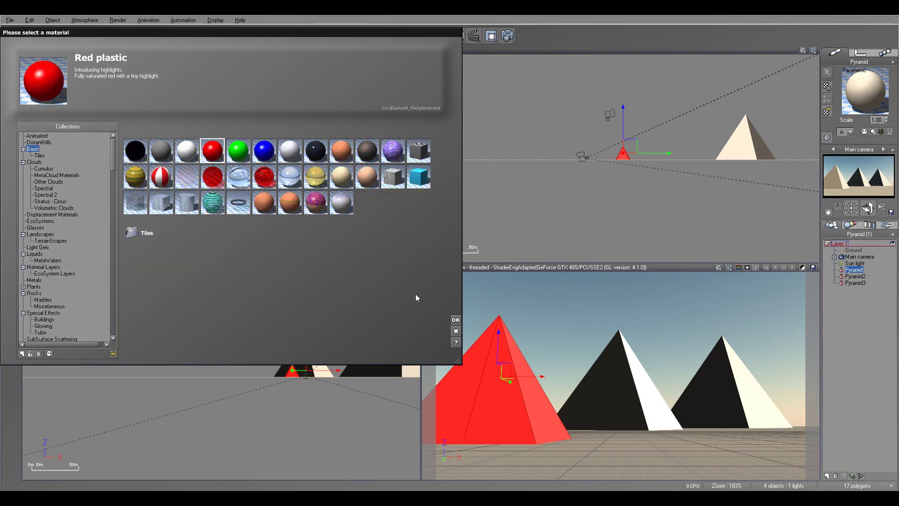
{"action": "left_click", "coordinate": [455, 321]}
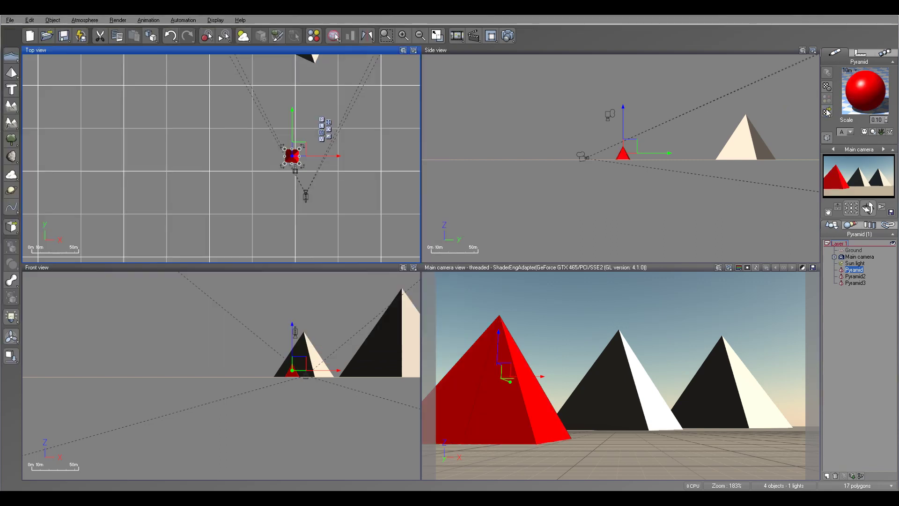
{"action": "left_click", "coordinate": [827, 113]}
{"action": "left_click", "coordinate": [456, 324]}
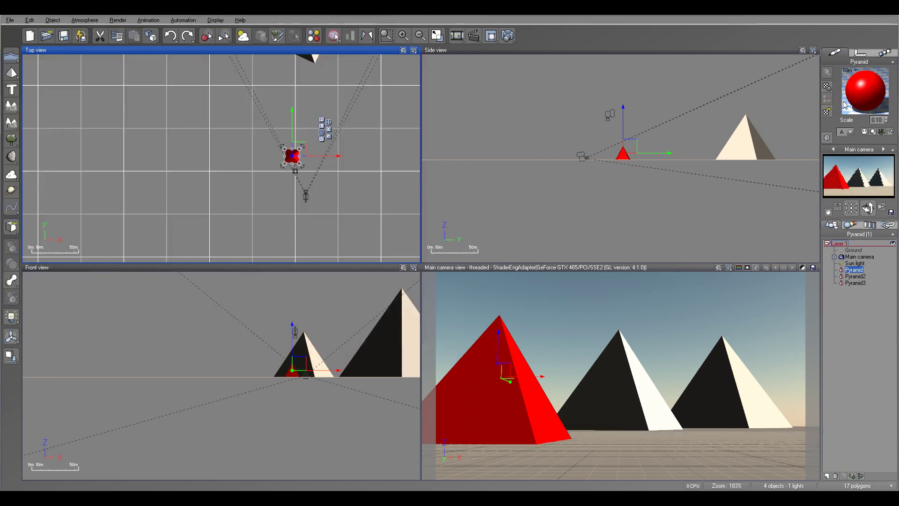
- Apply Red plastic to Pyramid2 and Pyramid3 as well
{"action": "left_click", "coordinate": [856, 277]}
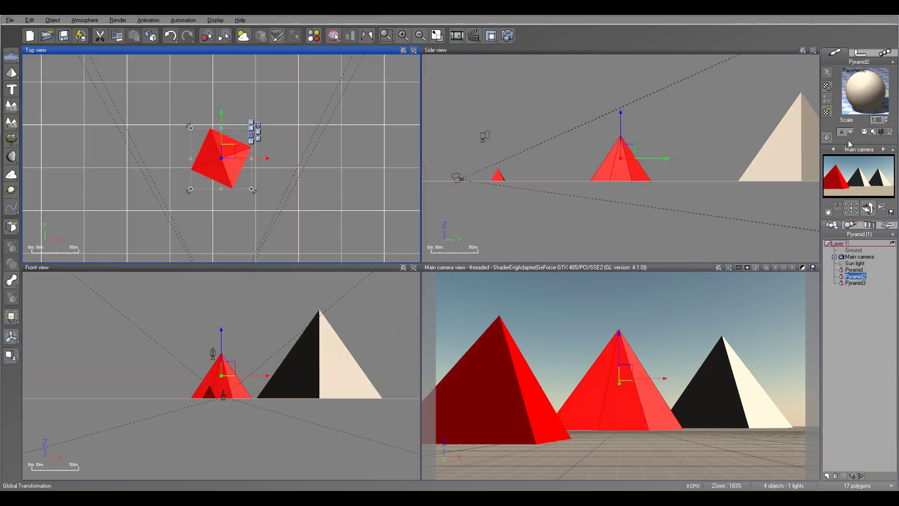
{"action": "left_click", "coordinate": [827, 112]}
{"action": "left_click", "coordinate": [456, 322]}
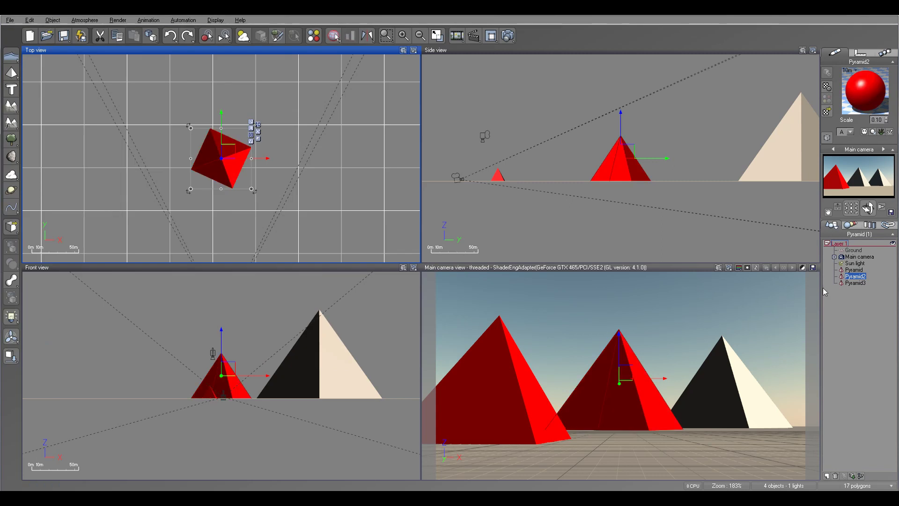
{"action": "left_click", "coordinate": [856, 283]}
{"action": "left_click", "coordinate": [827, 112]}
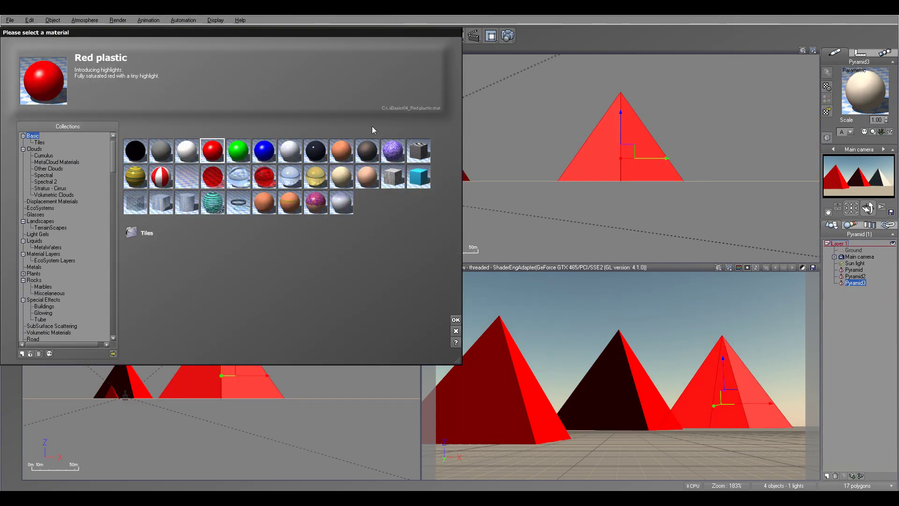
{"action": "left_click", "coordinate": [455, 319]}
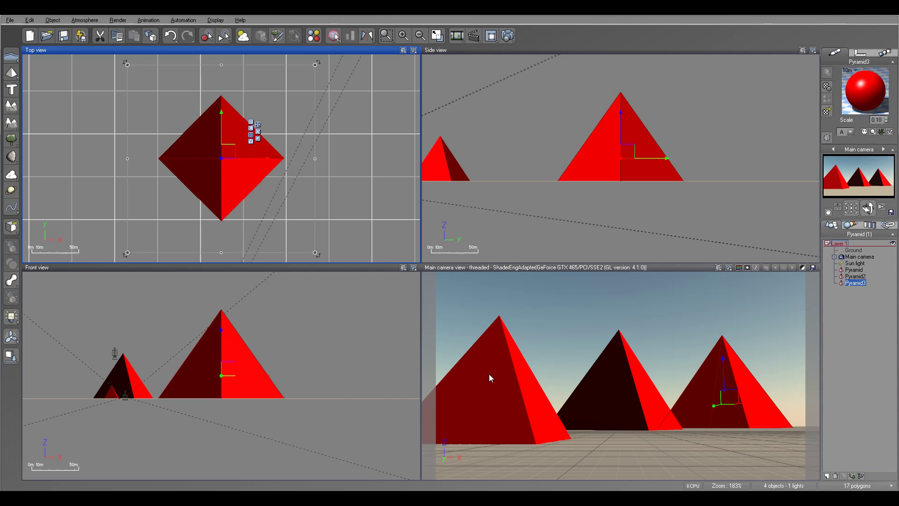
- Render the red pyramids, close the result, and recentre the Top view on them
{"action": "left_click", "coordinate": [510, 35]}
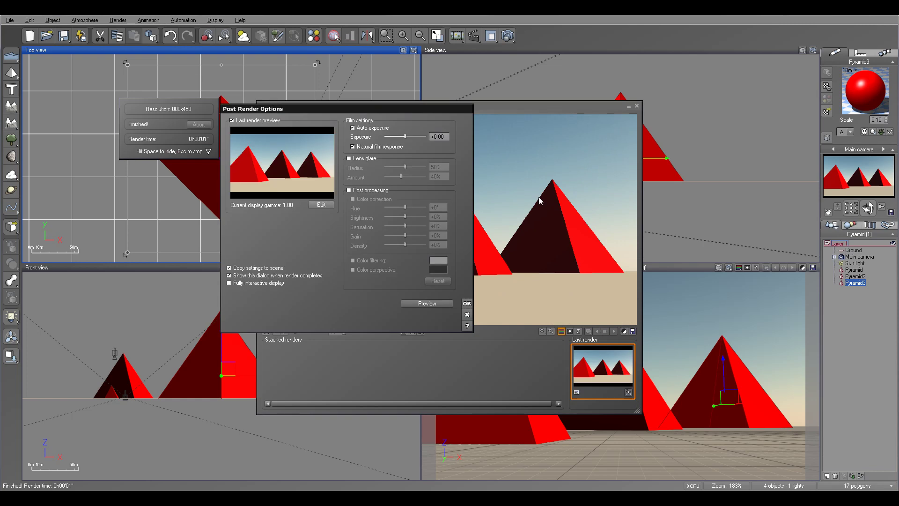
{"action": "left_click", "coordinate": [467, 303]}
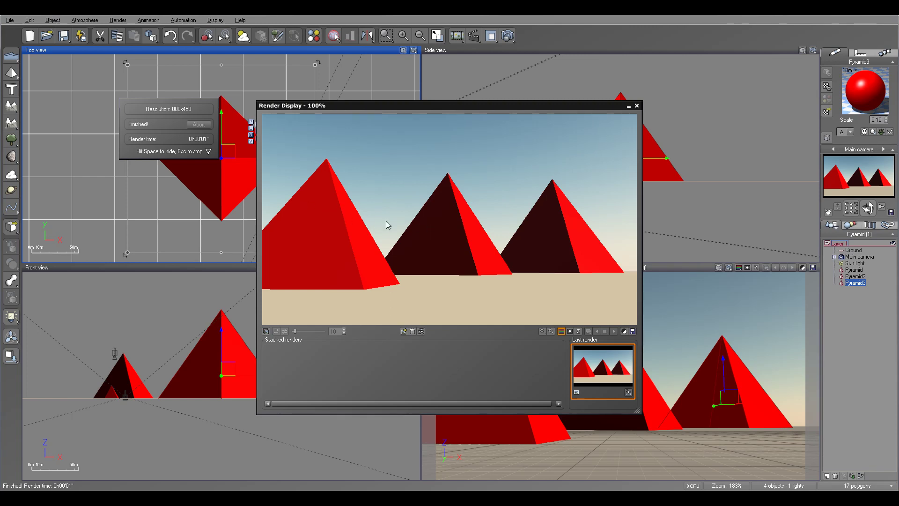
{"action": "left_click", "coordinate": [636, 106]}
{"action": "scroll", "coordinate": [317, 145], "scroll_direction": "down", "scroll_amount": 5}
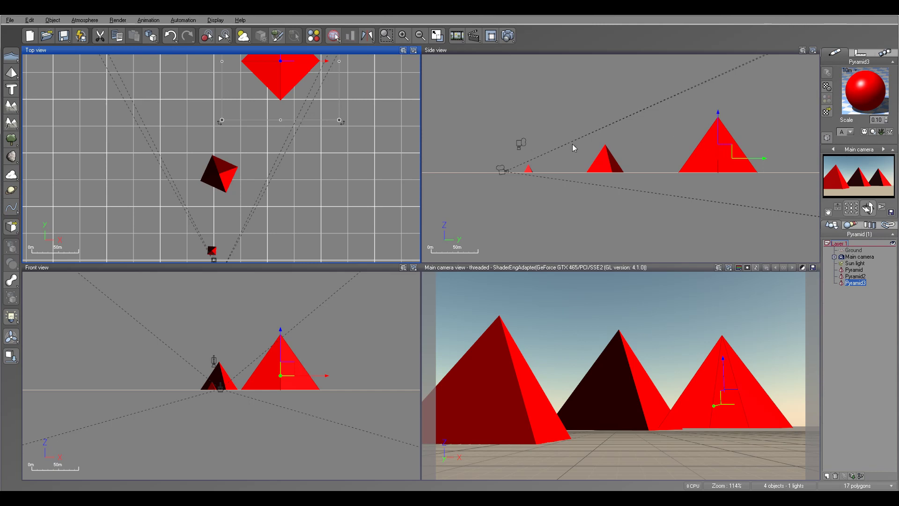
{"action": "right_click_drag", "start_coordinate": [386, 142], "coordinate": [403, 132]}
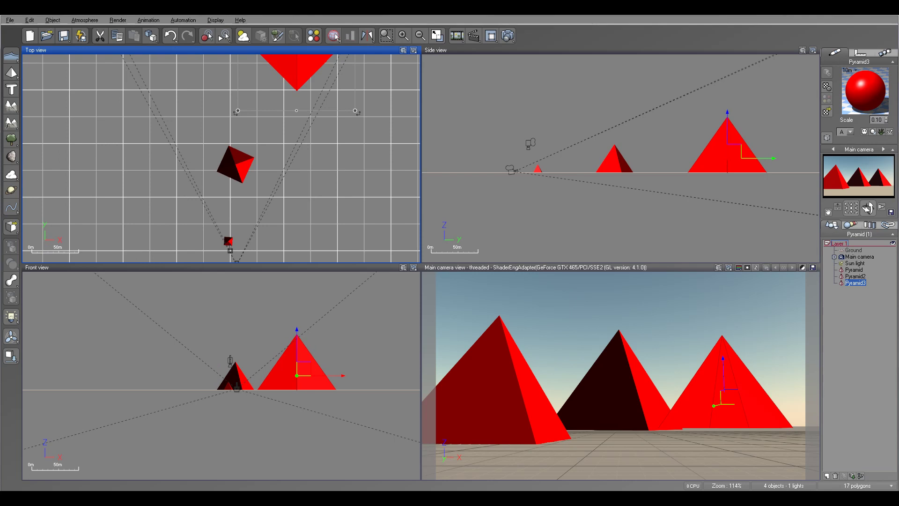
- Open the Atmosphere Editor and move it clear of the viewports
{"action": "left_click", "coordinate": [90, 22]}
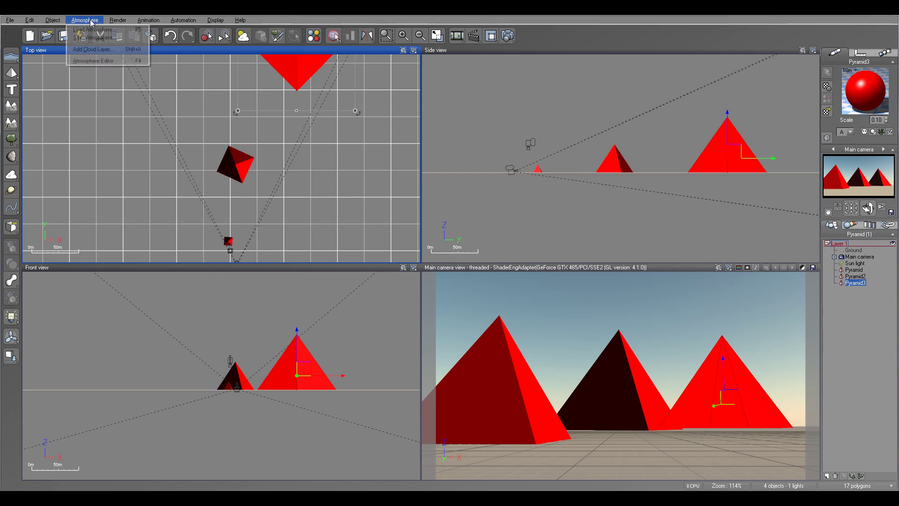
{"action": "left_click", "coordinate": [108, 61]}
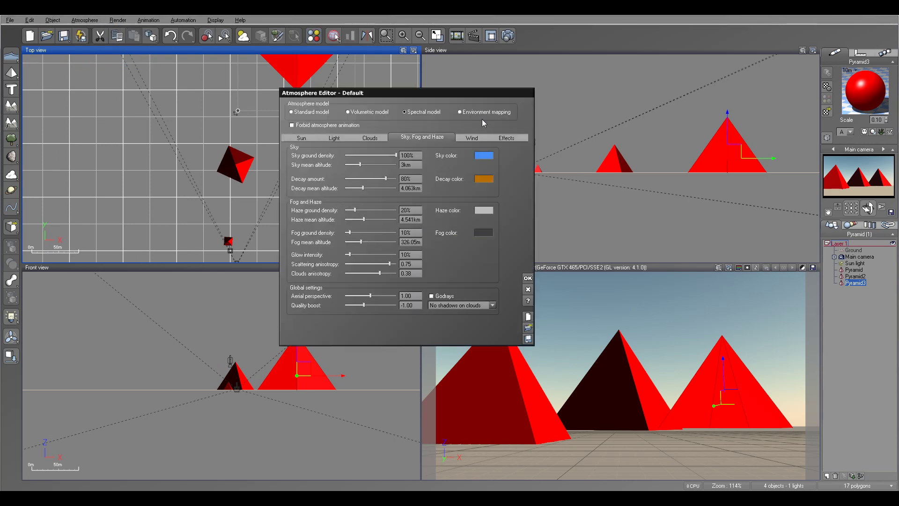
{"action": "left_click_drag", "start_coordinate": [426, 92], "coordinate": [462, 80]}
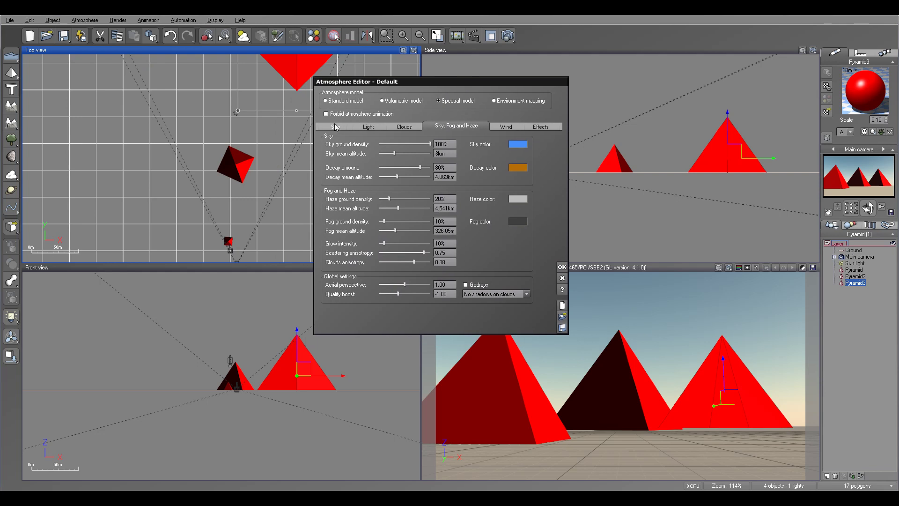
- Review the Clouds and Light tabs and switch the lighting model to Global radiosity
{"action": "left_click", "coordinate": [404, 126]}
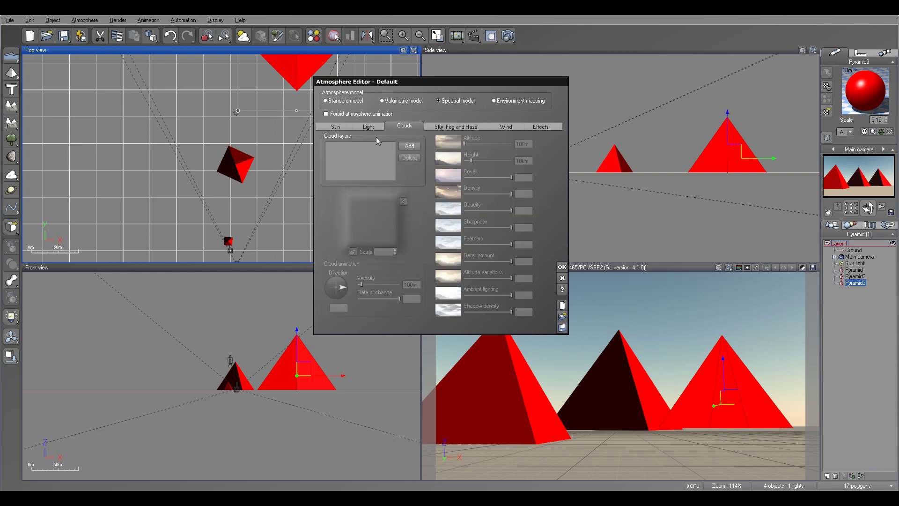
{"action": "left_click", "coordinate": [369, 126]}
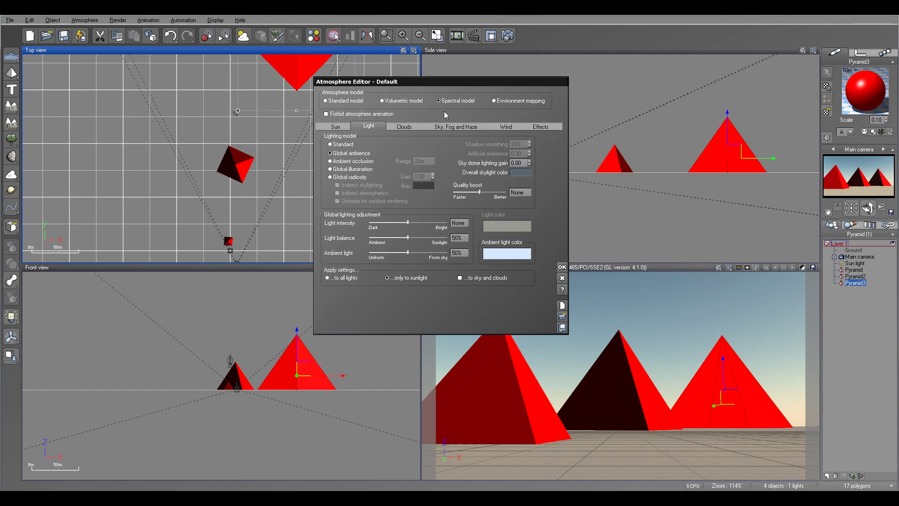
{"action": "left_click", "coordinate": [340, 179]}
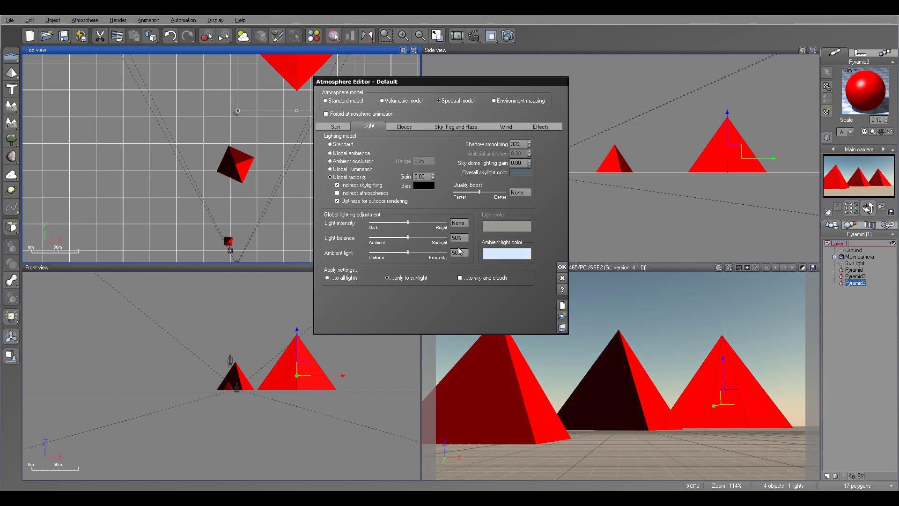
{"action": "left_click", "coordinate": [445, 127]}
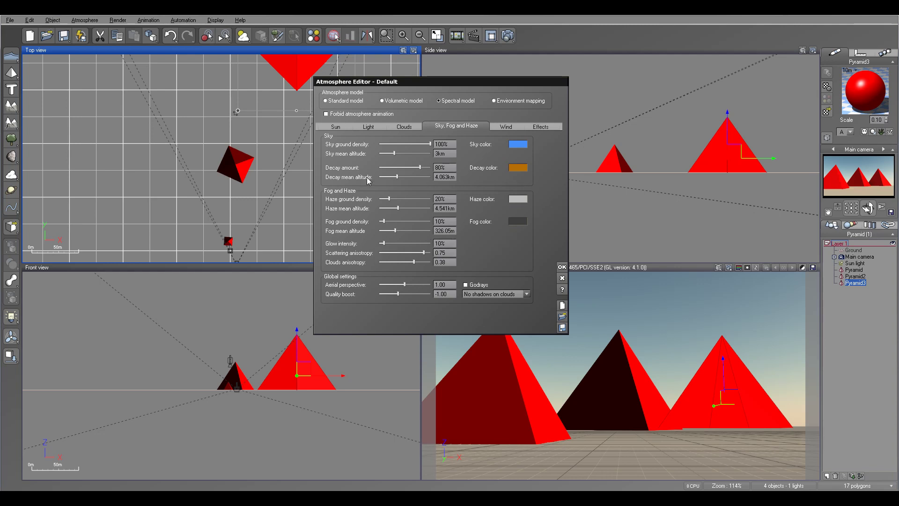
- Zero haze and fog, set glow 0%, scattering anisotropy 1.00 and aerial perspective 0.10
{"action": "right_click_drag", "start_coordinate": [281, 127], "coordinate": [261, 183]}
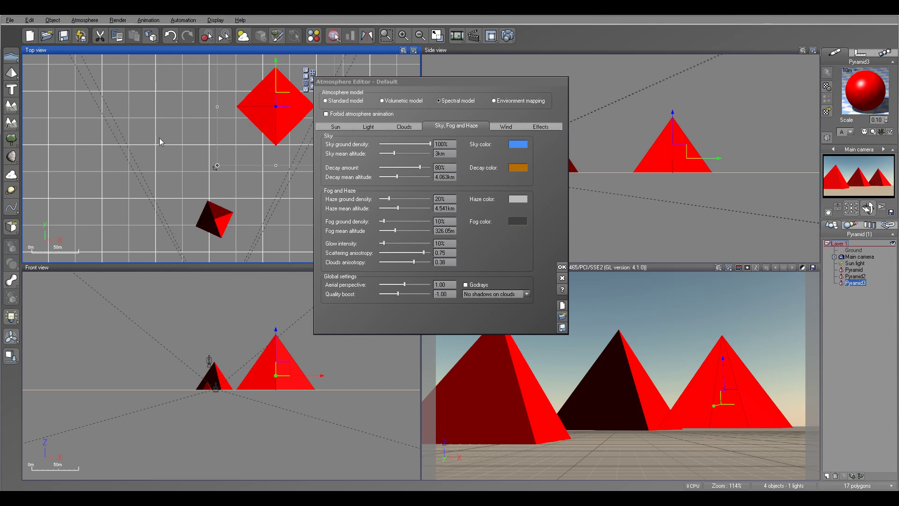
{"action": "right_click_drag", "start_coordinate": [292, 166], "coordinate": [287, 129]}
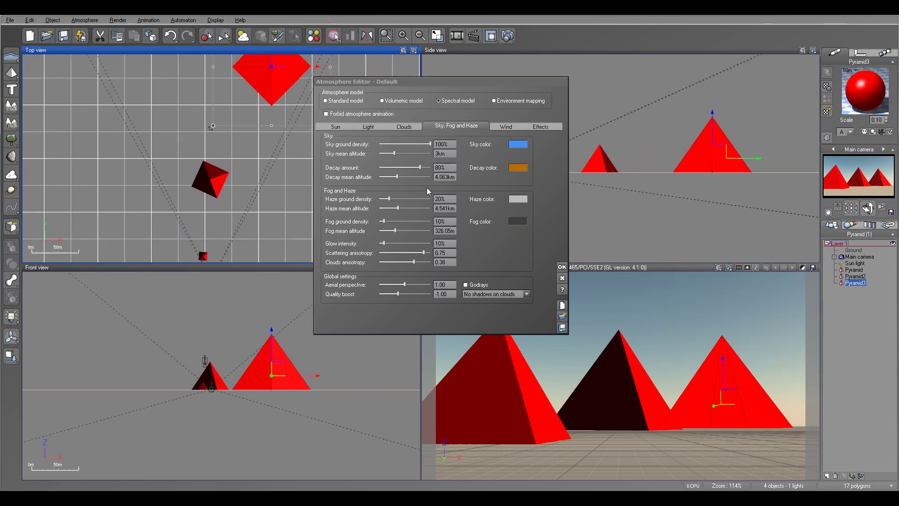
{"action": "left_click_drag", "start_coordinate": [395, 244], "coordinate": [433, 253]}
{"action": "left_click_drag", "start_coordinate": [405, 285], "coordinate": [379, 284]}
{"action": "left_click_drag", "start_coordinate": [395, 230], "coordinate": [379, 198]}
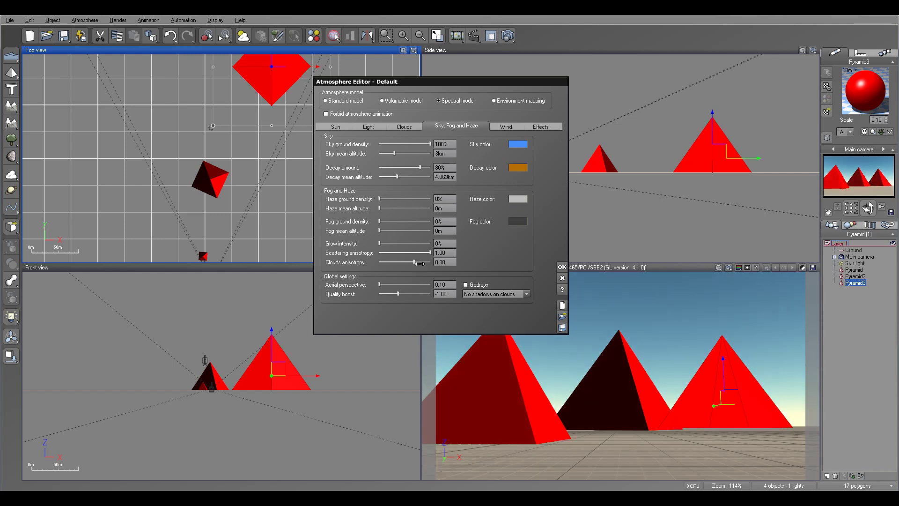
- Render the scene with the cleared atmosphere and close the result
{"action": "left_click", "coordinate": [510, 36]}
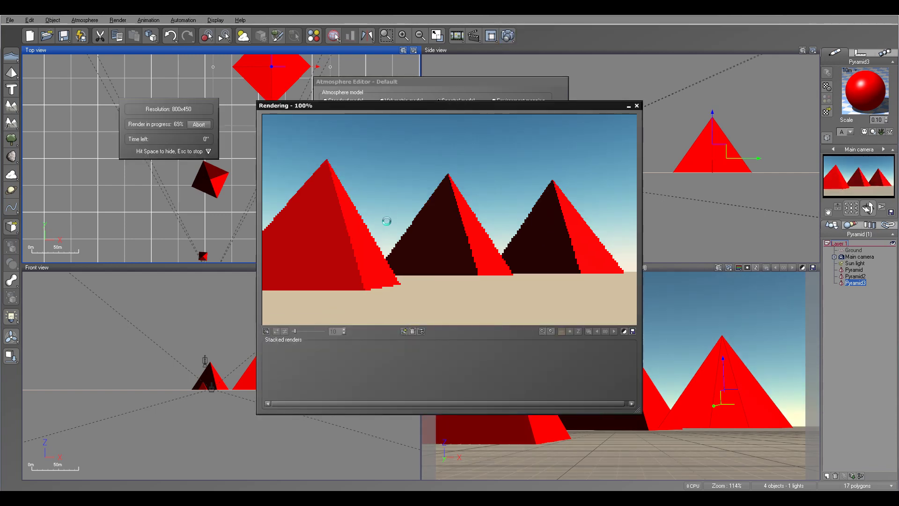
{"action": "left_click", "coordinate": [426, 301]}
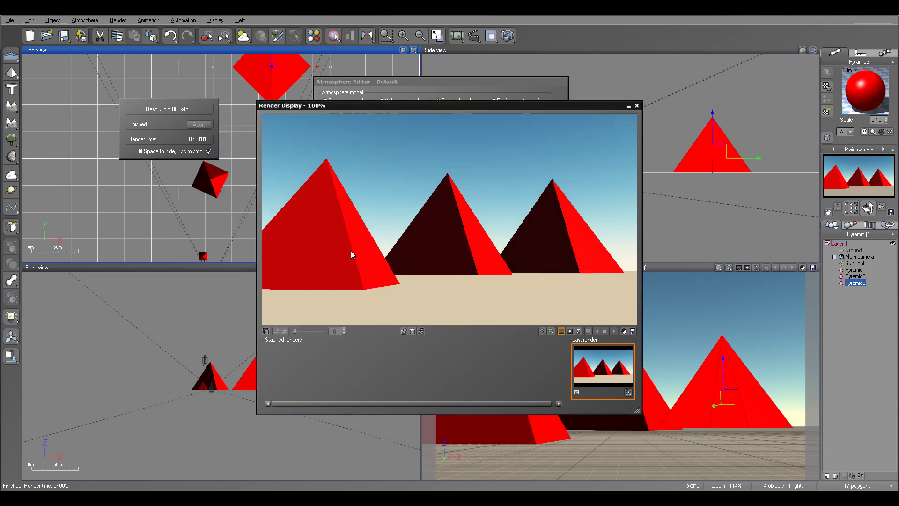
{"action": "left_click", "coordinate": [637, 105]}
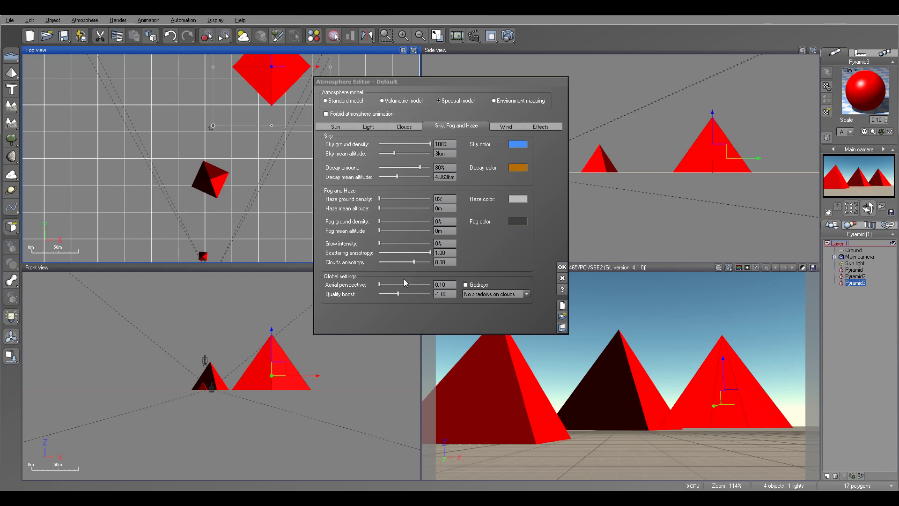
- Raise aerial perspective to 10.00 and render the scene again
{"action": "left_click_drag", "start_coordinate": [379, 284], "coordinate": [471, 287]}
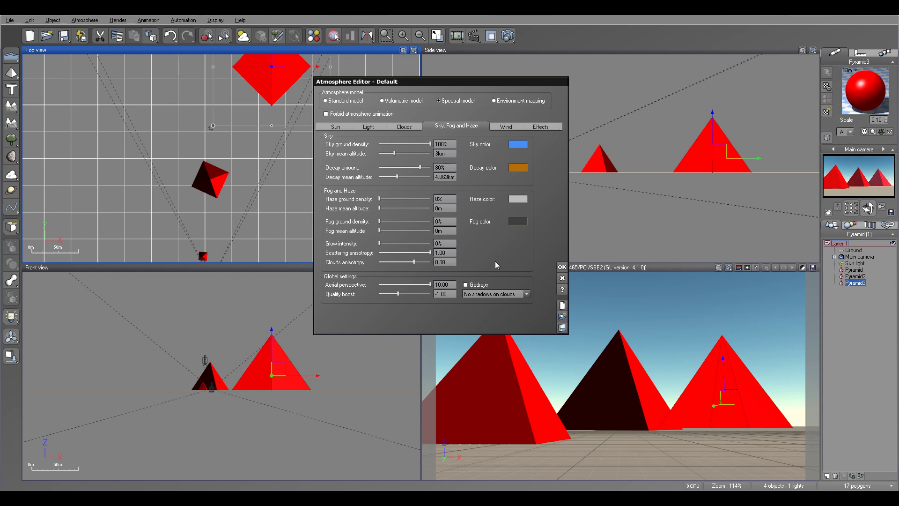
{"action": "left_click", "coordinate": [507, 36]}
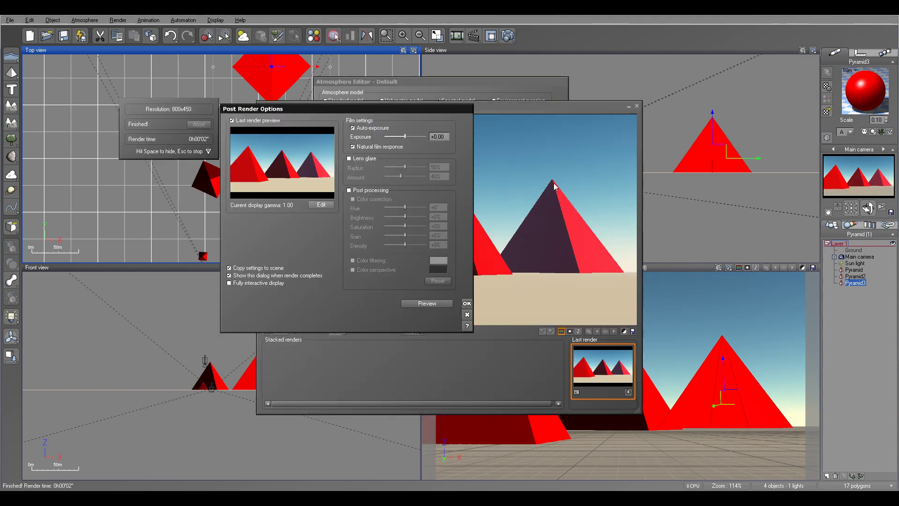
{"action": "left_click", "coordinate": [467, 304]}
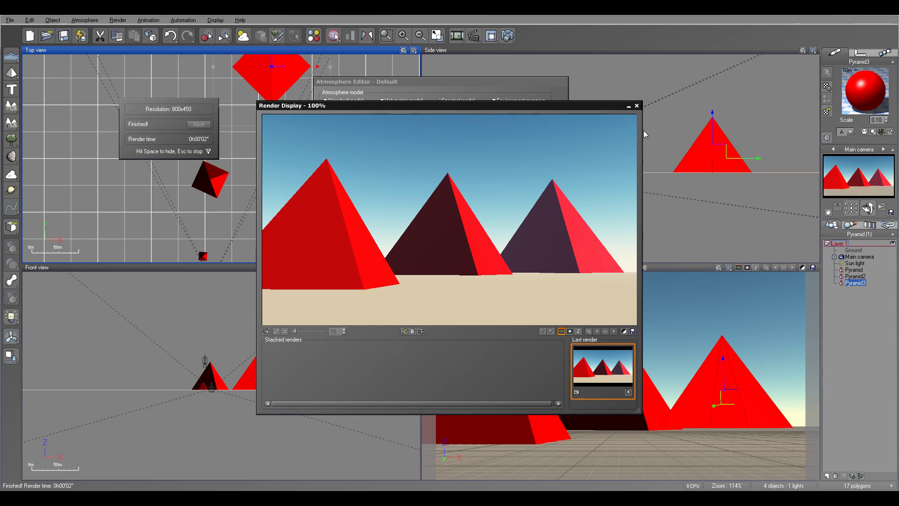
- Close the finished render and lower aerial perspective to 0.10
{"action": "left_click", "coordinate": [637, 106]}
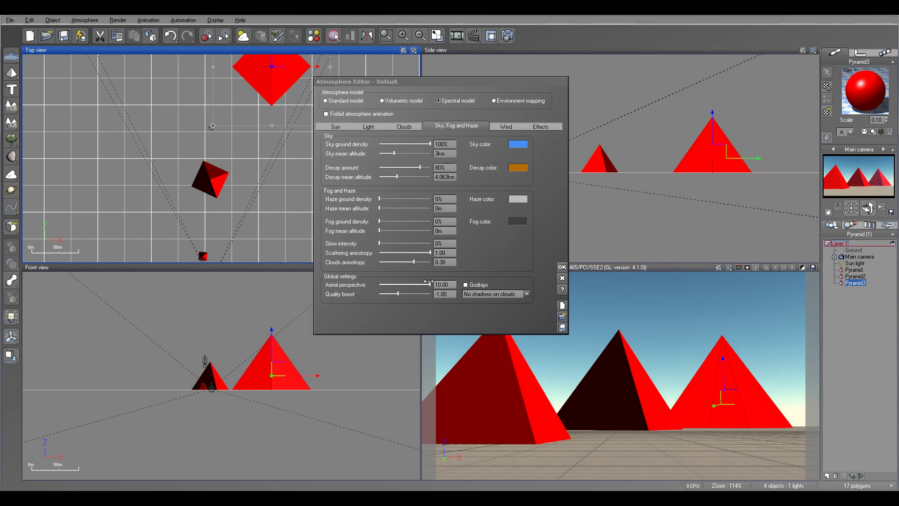
{"action": "left_click_drag", "start_coordinate": [429, 284], "coordinate": [377, 284]}
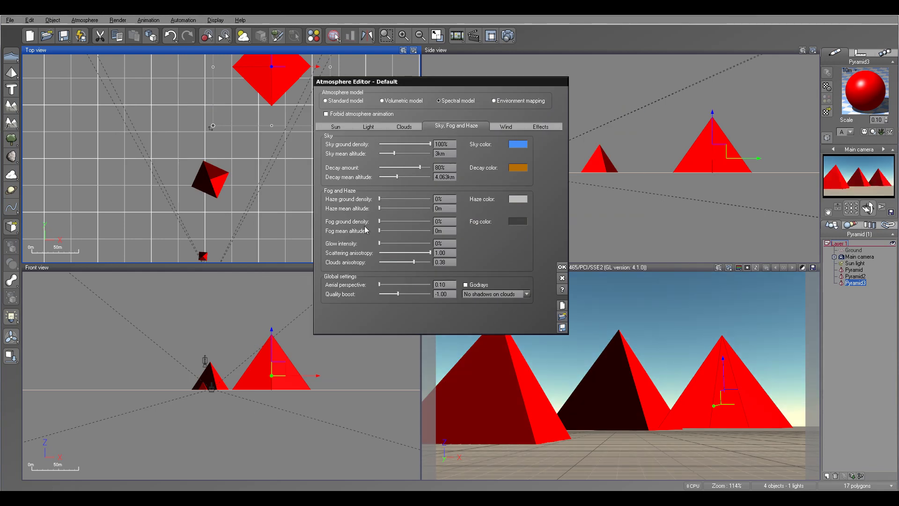
{"action": "right_click_drag", "start_coordinate": [651, 139], "coordinate": [670, 141]}
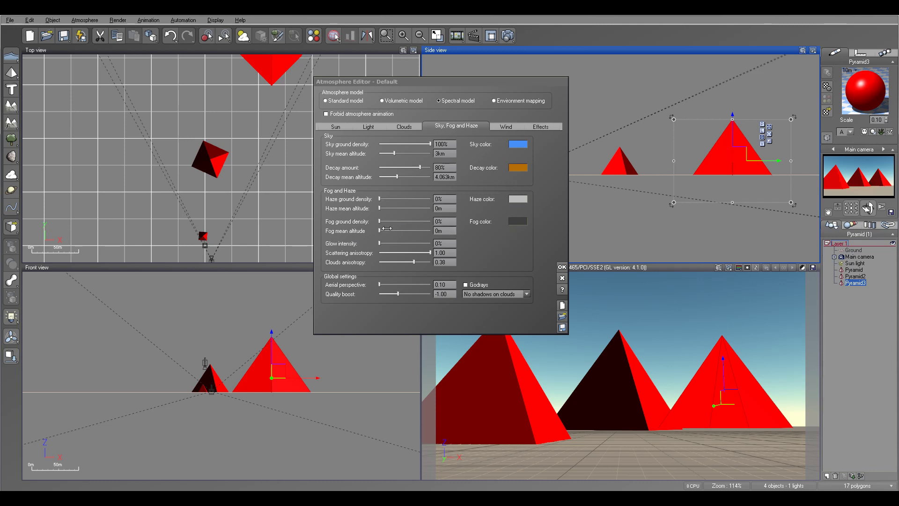
- Give the fog 154.87m mean altitude and 100% ground density, then test-render the pyramids
{"action": "left_click_drag", "start_coordinate": [379, 231], "coordinate": [393, 231]}
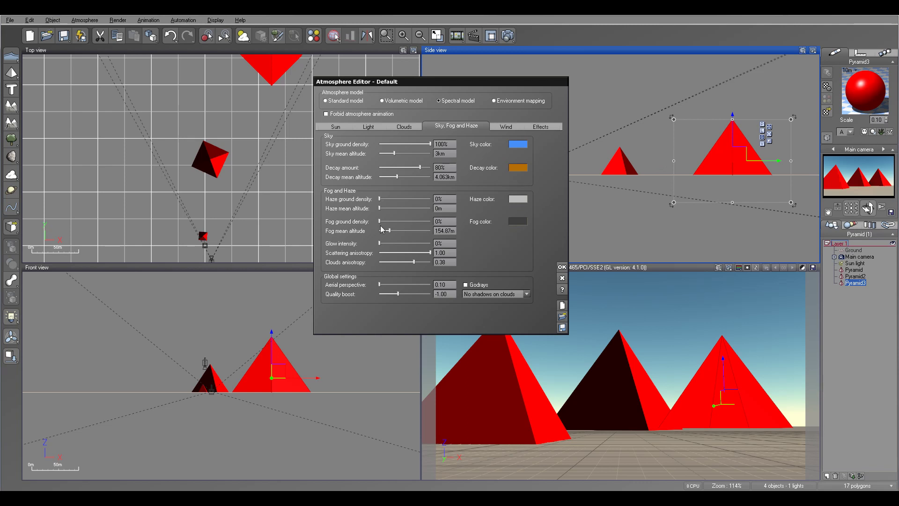
{"action": "left_click_drag", "start_coordinate": [381, 221], "coordinate": [432, 221]}
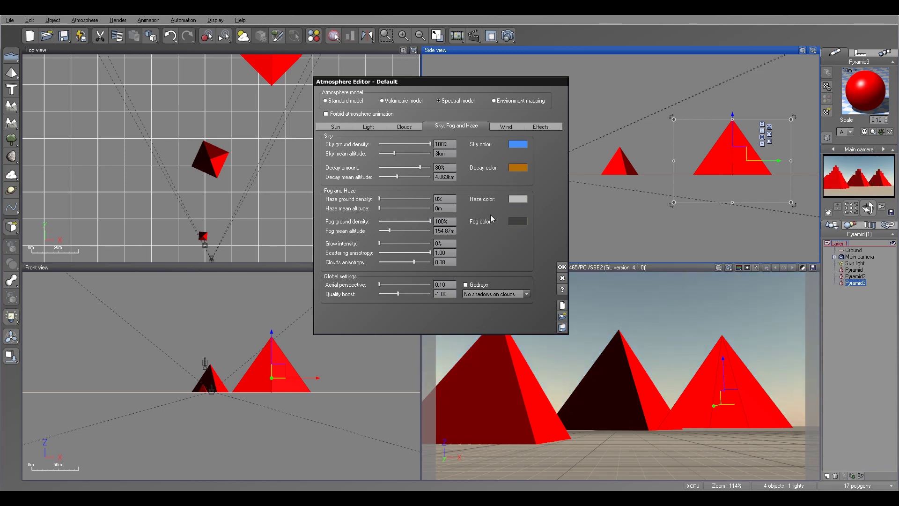
{"action": "left_click", "coordinate": [508, 36]}
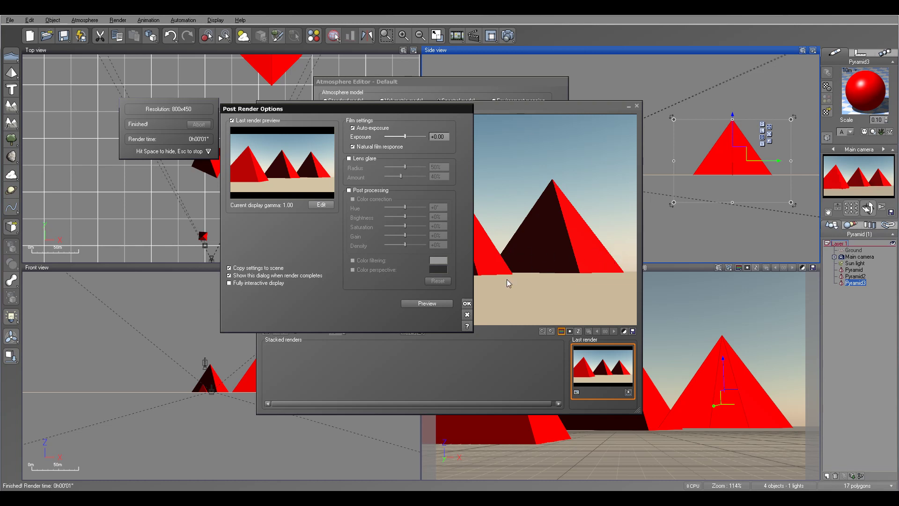
- Raise fog mean altitude to about 2.6km and render a new test image
{"action": "left_click", "coordinate": [467, 304]}
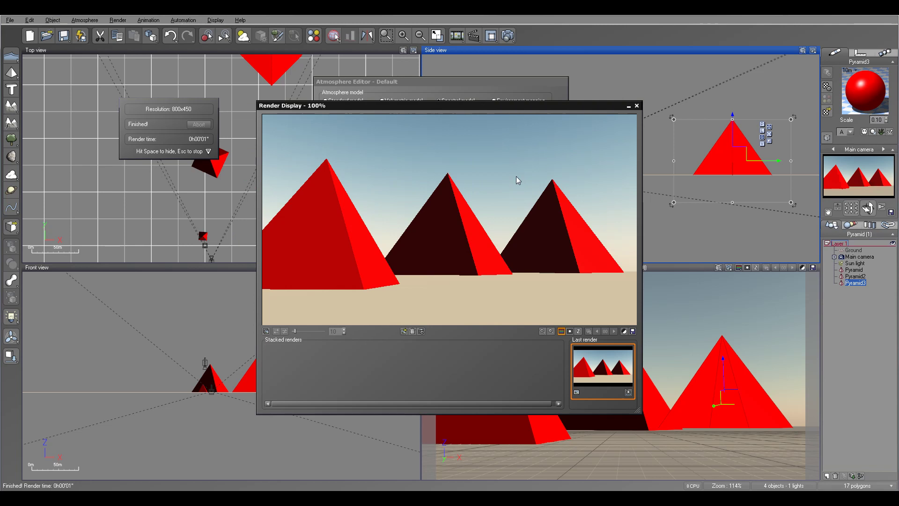
{"action": "left_click", "coordinate": [638, 106]}
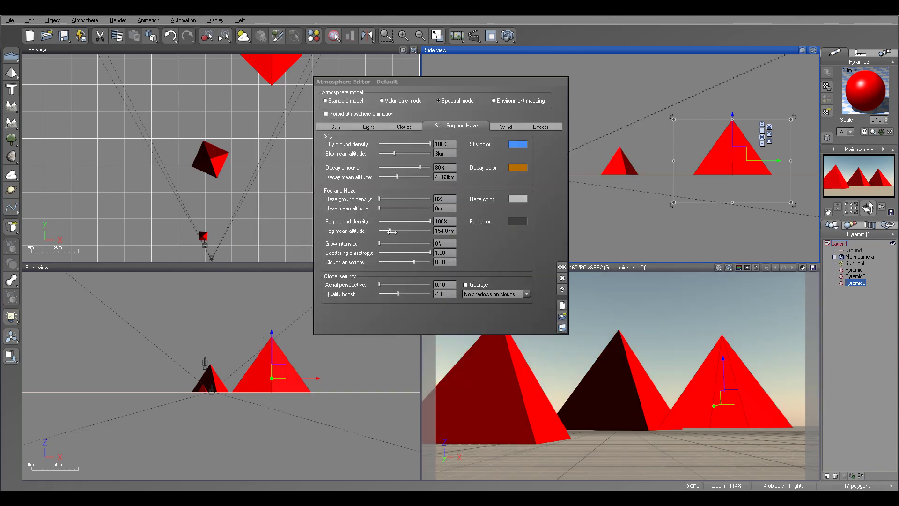
{"action": "left_click_drag", "start_coordinate": [393, 231], "coordinate": [425, 231]}
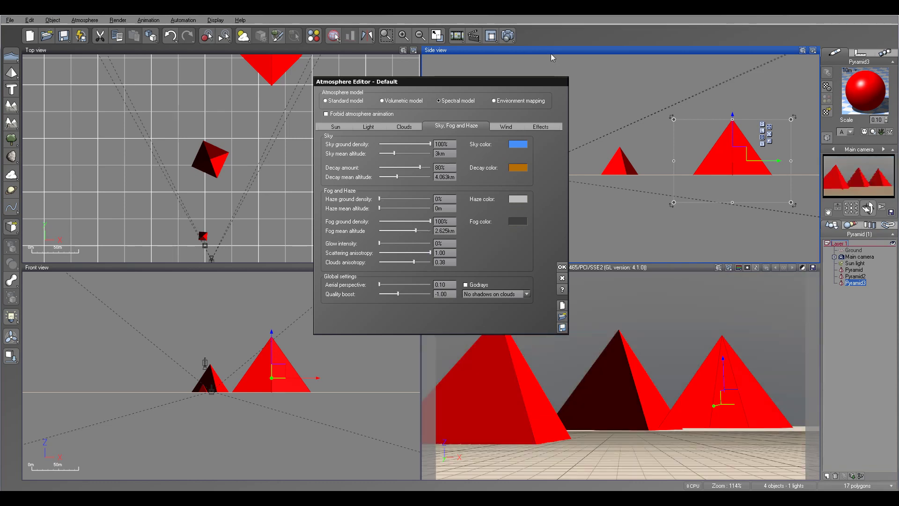
{"action": "left_click", "coordinate": [508, 36]}
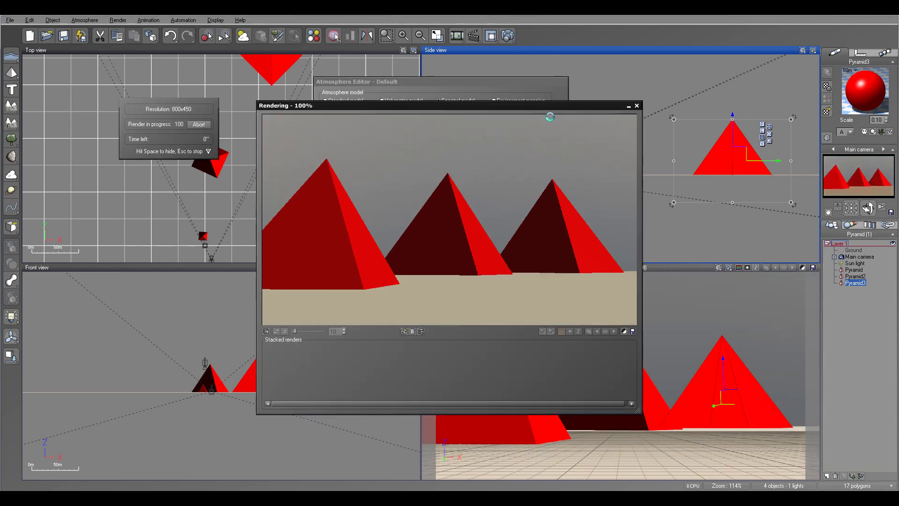
- Close the grey render and bring fog mean altitude back down to 215.03m
{"action": "left_click", "coordinate": [467, 303]}
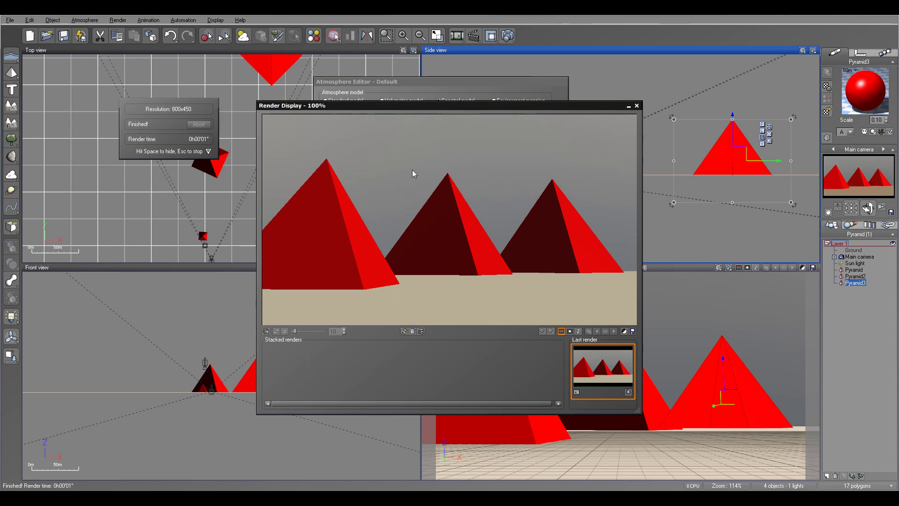
{"action": "left_click", "coordinate": [637, 106]}
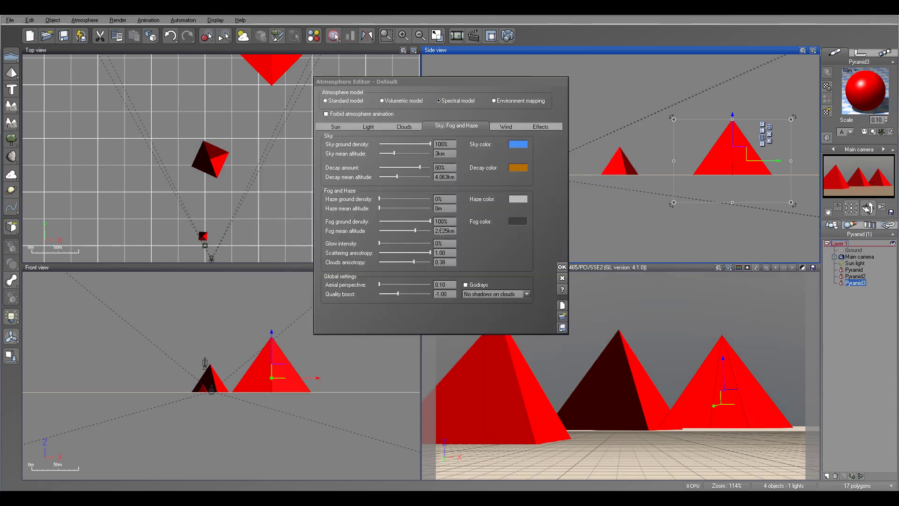
{"action": "left_click_drag", "start_coordinate": [398, 230], "coordinate": [396, 230]}
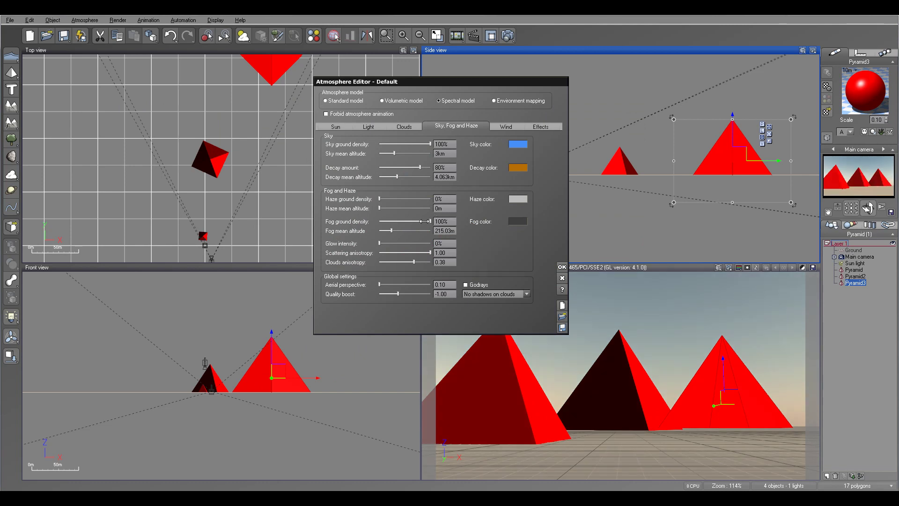
- Replace the fog with 91%-density haze at 3.613km mean altitude and test-render the scene
{"action": "left_click_drag", "start_coordinate": [392, 230], "coordinate": [432, 253]}
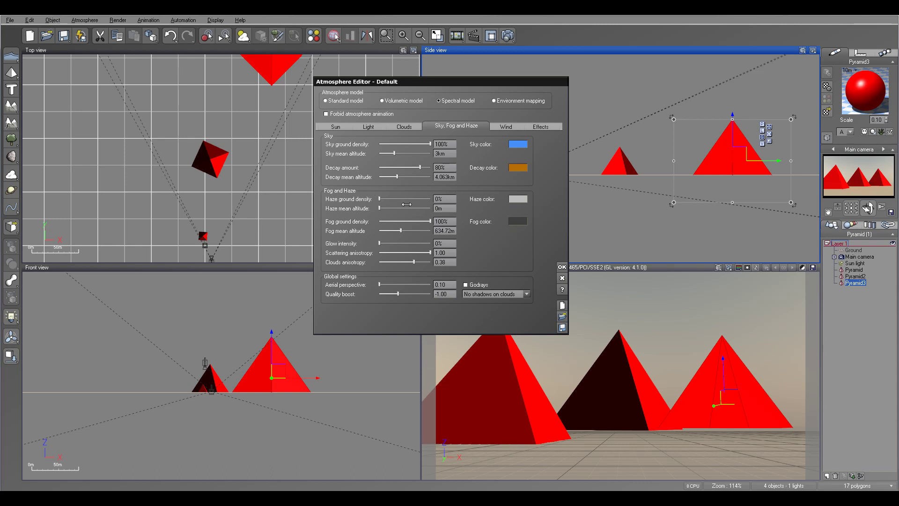
{"action": "left_click_drag", "start_coordinate": [430, 220], "coordinate": [379, 230]}
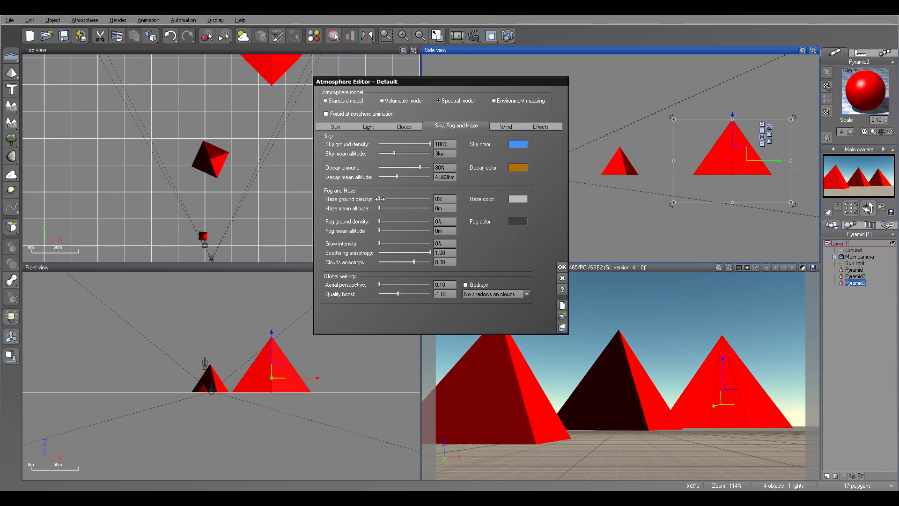
{"action": "left_click_drag", "start_coordinate": [380, 199], "coordinate": [406, 208]}
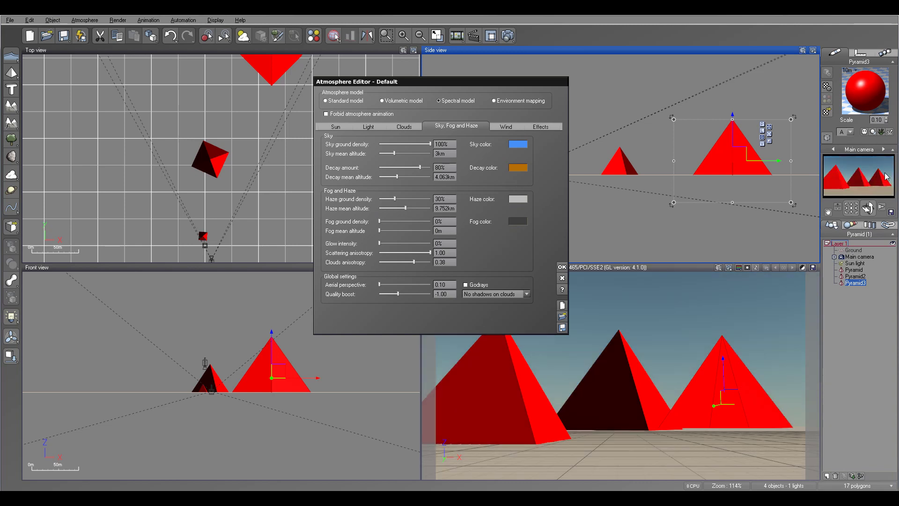
{"action": "left_click_drag", "start_coordinate": [406, 209], "coordinate": [396, 204]}
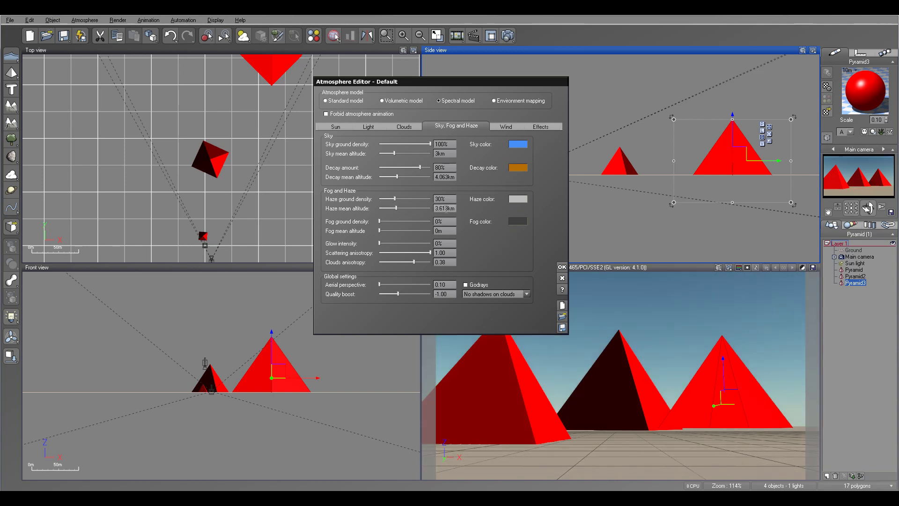
{"action": "left_click_drag", "start_coordinate": [406, 199], "coordinate": [425, 199]}
{"action": "key", "text": "ctrl+r"}
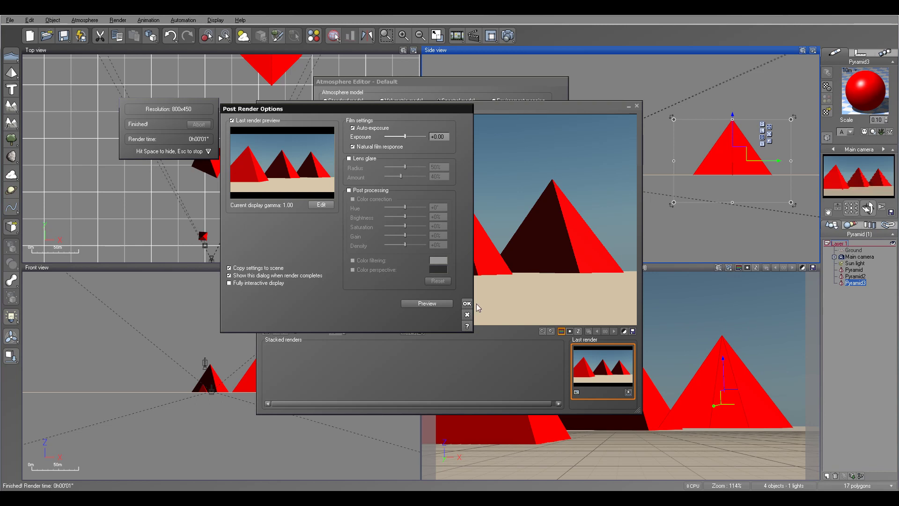
{"action": "key", "text": "Escape"}
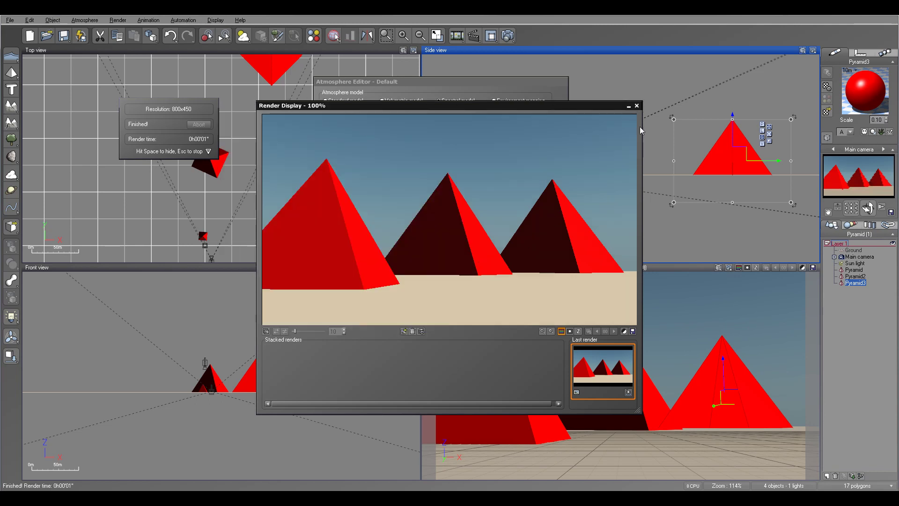
- Change the haze colour from grey to a pale lavender tone in Color Selection
{"action": "left_click", "coordinate": [637, 106]}
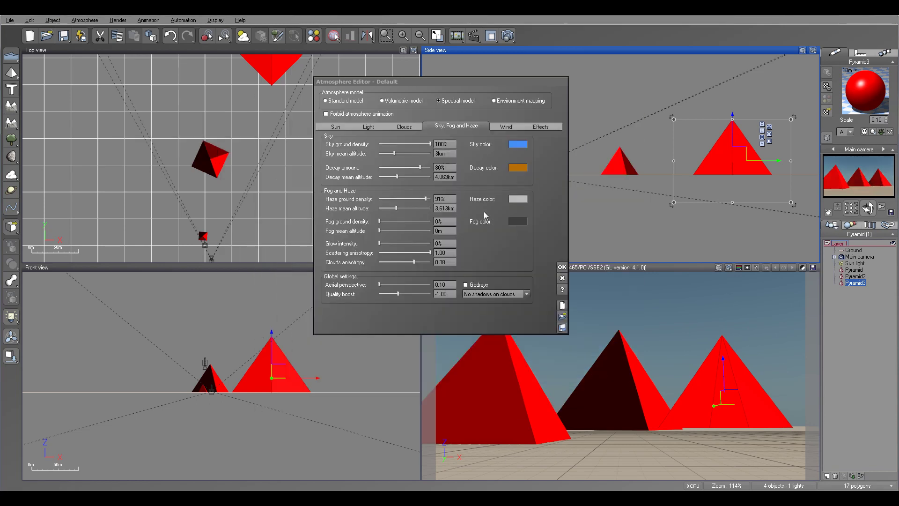
{"action": "left_click", "coordinate": [517, 199]}
{"action": "left_click", "coordinate": [534, 201]}
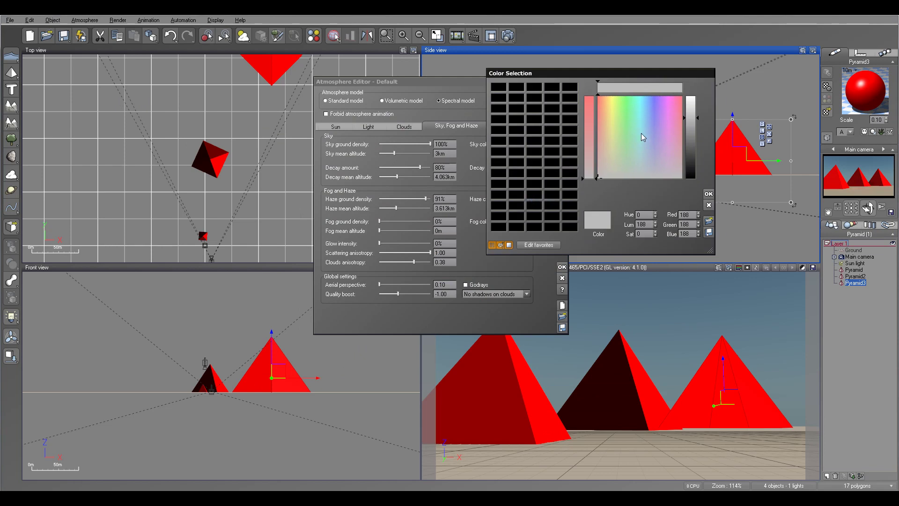
{"action": "left_click_drag", "start_coordinate": [662, 173], "coordinate": [648, 170]}
{"action": "left_click", "coordinate": [707, 193]}
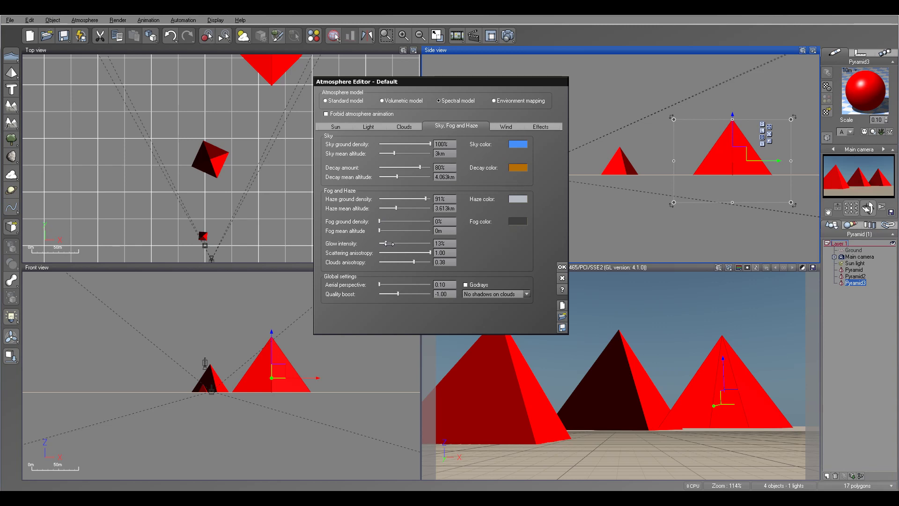
- Set scattering anisotropy to 0.72 and move the atmosphere settings aside
{"action": "left_click_drag", "start_coordinate": [430, 252], "coordinate": [421, 252]}
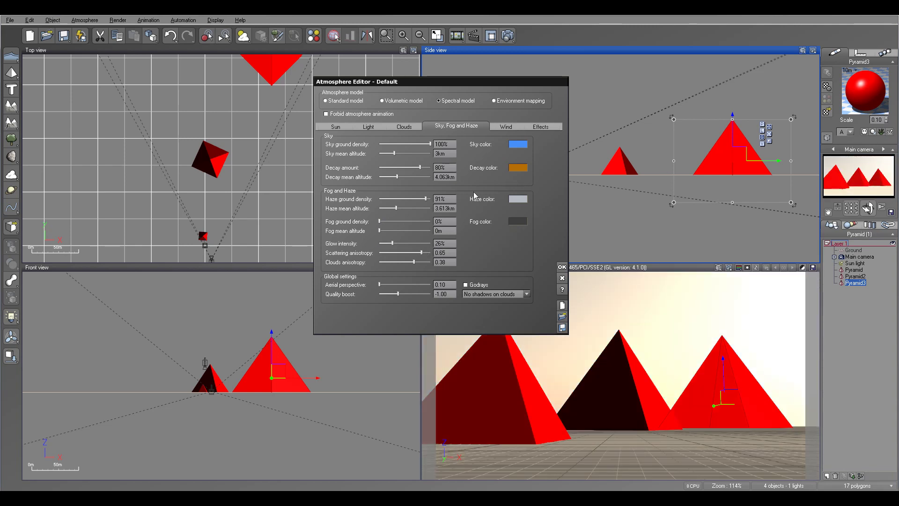
{"action": "left_click_drag", "start_coordinate": [488, 82], "coordinate": [606, 86]}
{"action": "left_click_drag", "start_coordinate": [507, 246], "coordinate": [541, 255]}
- Swing the sun light to a new direction
{"action": "scroll", "coordinate": [299, 145], "scroll_direction": "down", "scroll_amount": 4}
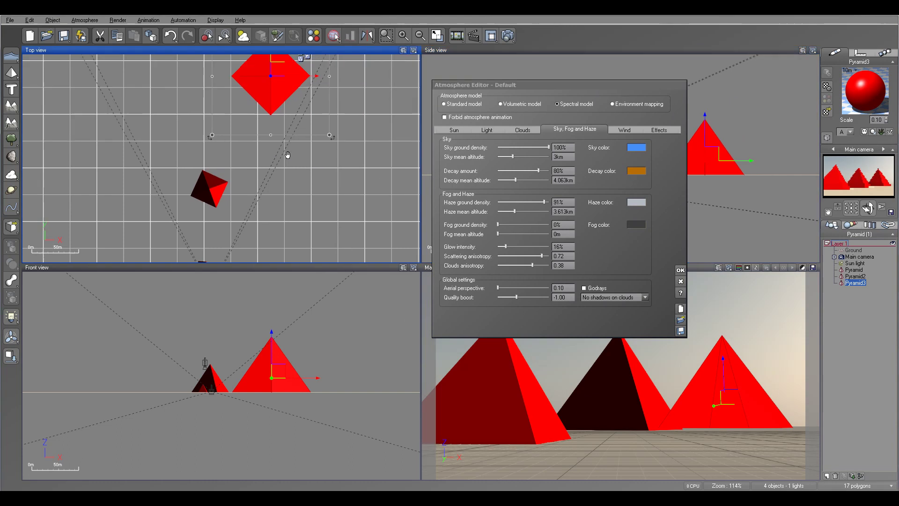
{"action": "scroll", "coordinate": [290, 151], "scroll_direction": "down", "scroll_amount": 4}
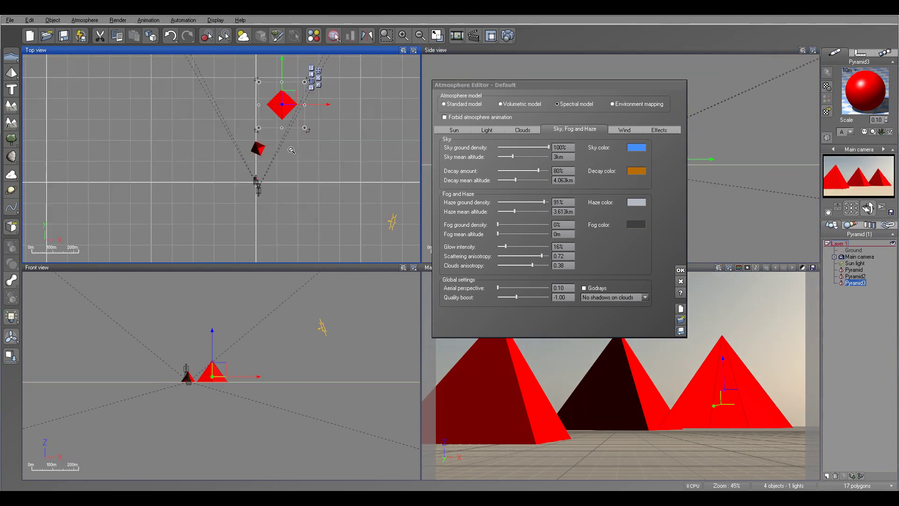
{"action": "left_click", "coordinate": [390, 223]}
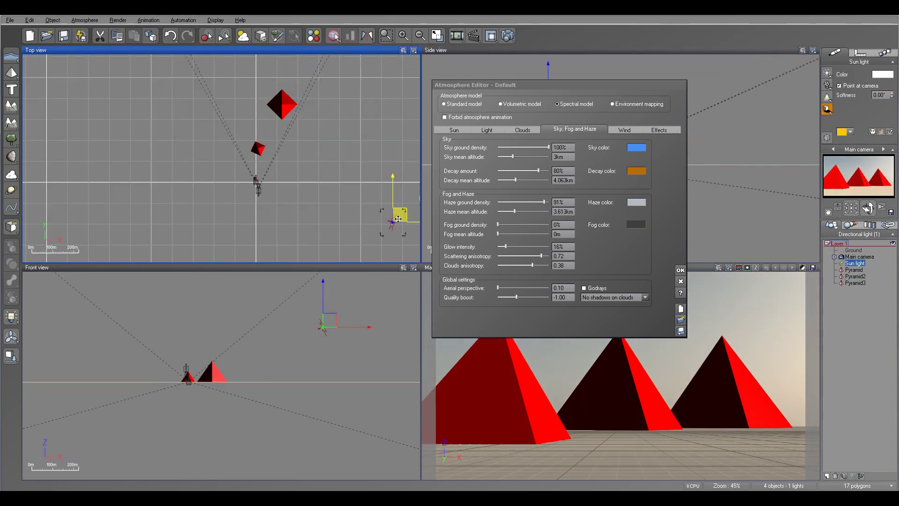
{"action": "left_click_drag", "start_coordinate": [398, 215], "coordinate": [349, 112]}
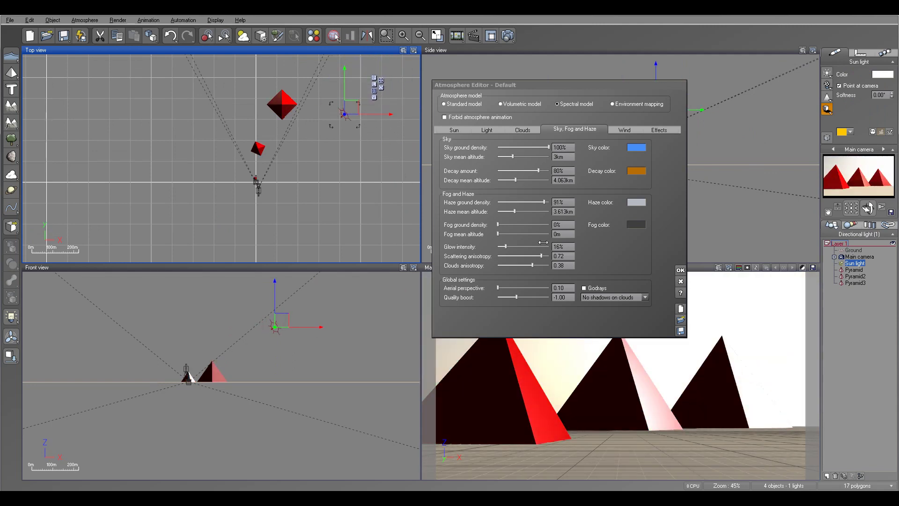
- Settle glow intensity at 15% and raise scattering anisotropy to about 0.83
{"action": "left_click_drag", "start_coordinate": [505, 246], "coordinate": [549, 257]}
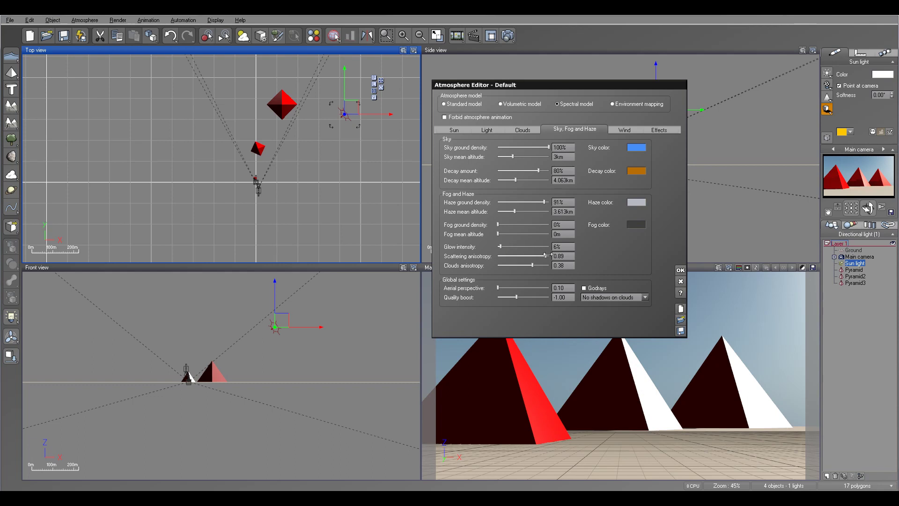
{"action": "left_click_drag", "start_coordinate": [504, 247], "coordinate": [534, 247]}
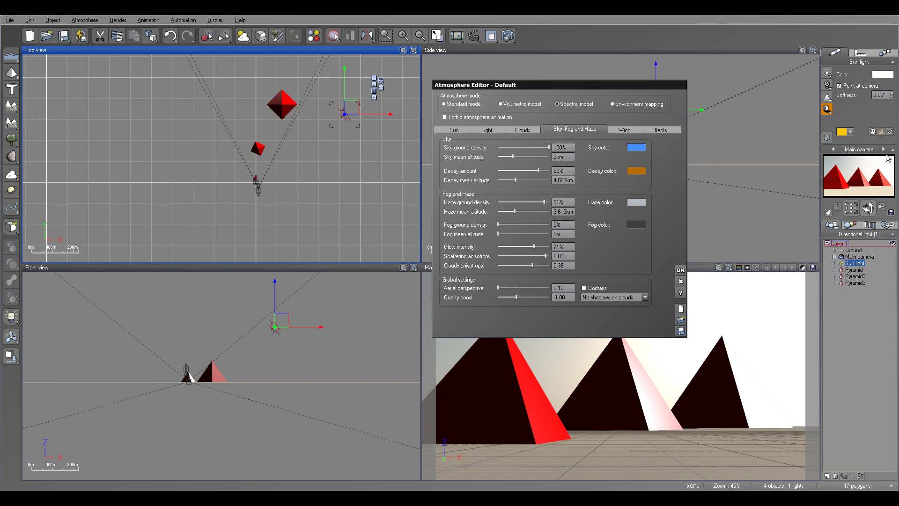
{"action": "mouse_move", "coordinate": [534, 246]}
{"action": "left_mouse_down"}
{"action": "mouse_move", "coordinate": [503, 246]}
{"action": "mouse_move", "coordinate": [543, 255]}
{"action": "mouse_move", "coordinate": [526, 256]}
{"action": "left_mouse_up"}
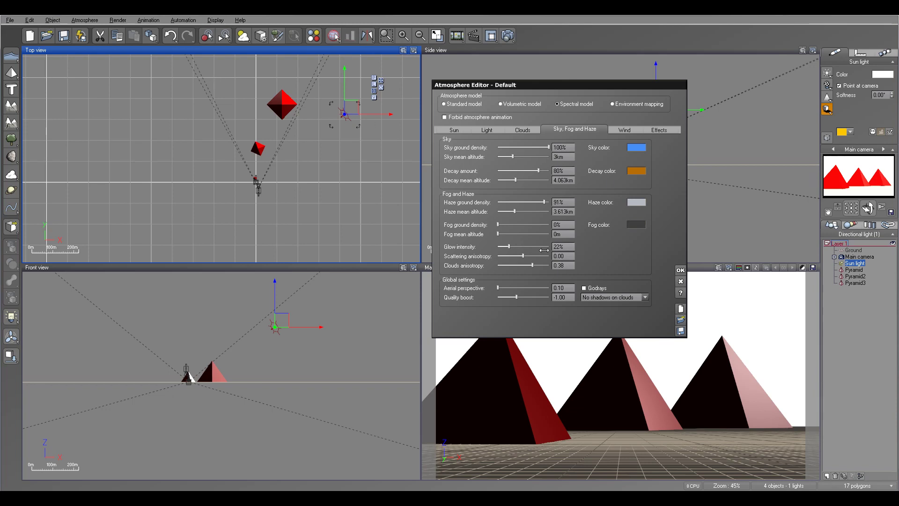
{"action": "left_click_drag", "start_coordinate": [539, 255], "coordinate": [517, 246]}
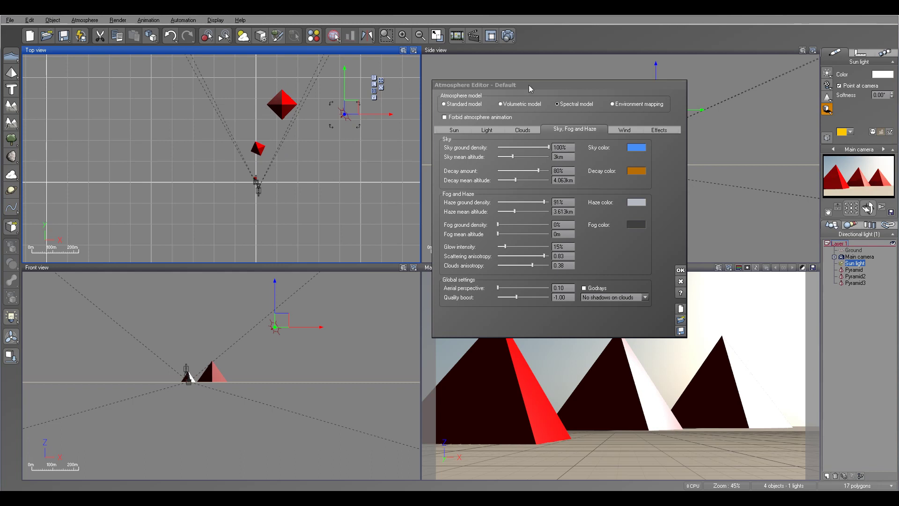
- Set anisotropy 0.87, aerial perspective 10.00, haze ground density 22% and glow 14%
{"action": "left_click_drag", "start_coordinate": [531, 85], "coordinate": [533, 74]}
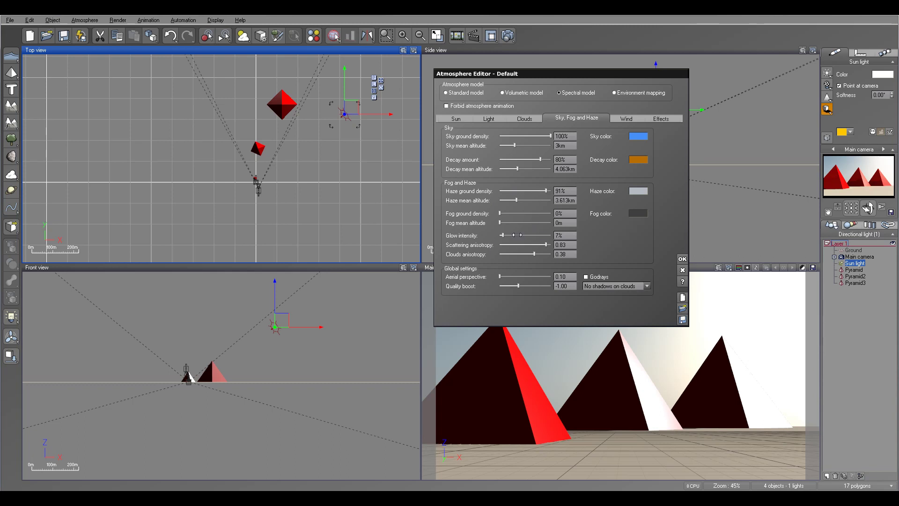
{"action": "left_click_drag", "start_coordinate": [545, 245], "coordinate": [547, 245]}
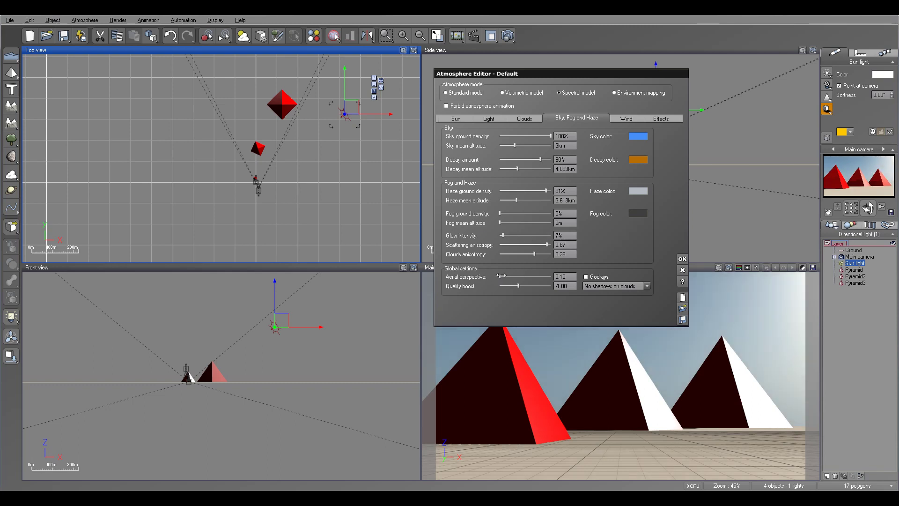
{"action": "left_click_drag", "start_coordinate": [520, 275], "coordinate": [569, 276]}
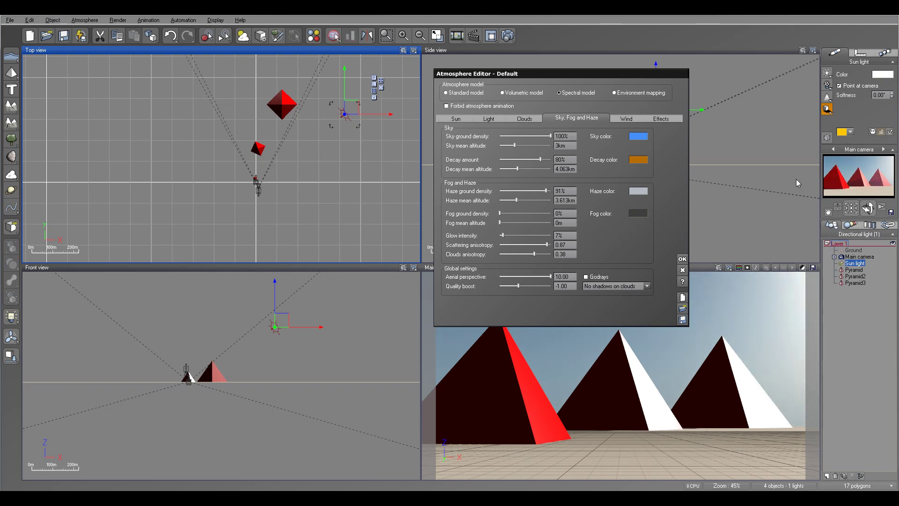
{"action": "left_click_drag", "start_coordinate": [546, 190], "coordinate": [516, 190]}
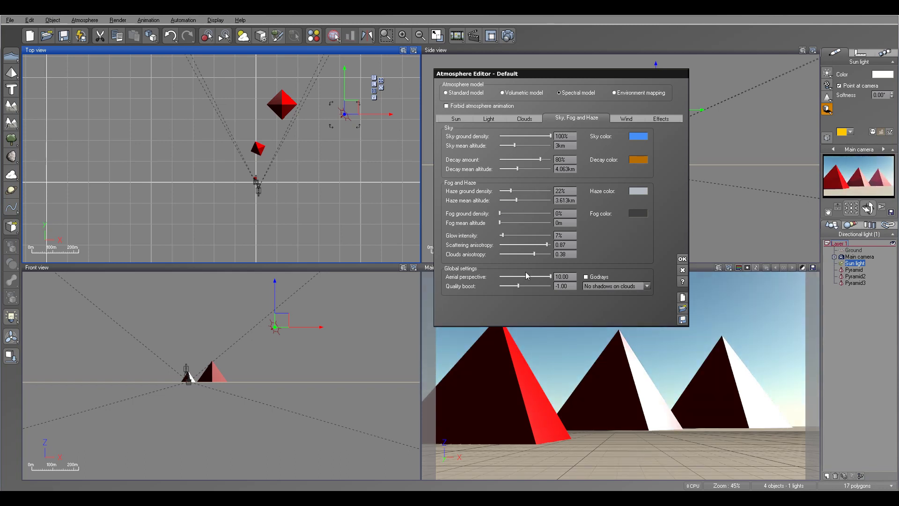
{"action": "left_click_drag", "start_coordinate": [503, 235], "coordinate": [545, 244]}
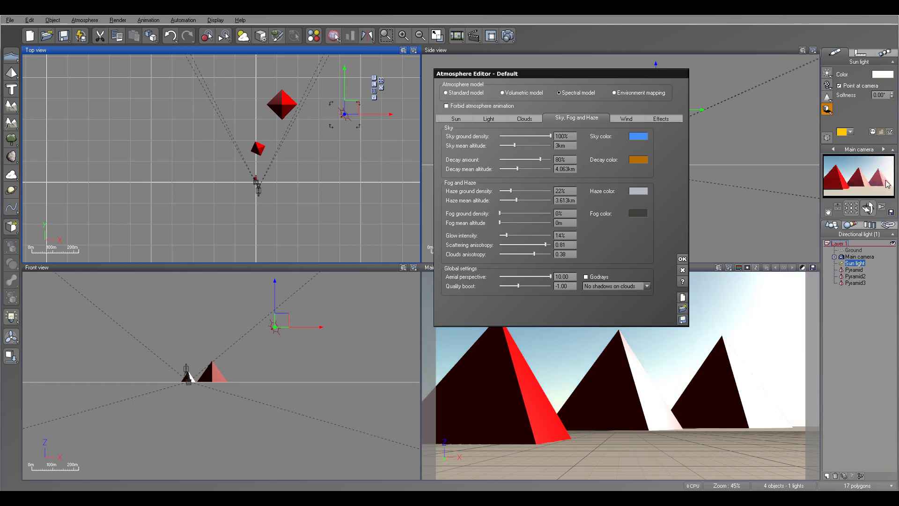
- Test-render the pyramids, view the result, and close it
{"action": "left_click", "coordinate": [508, 36]}
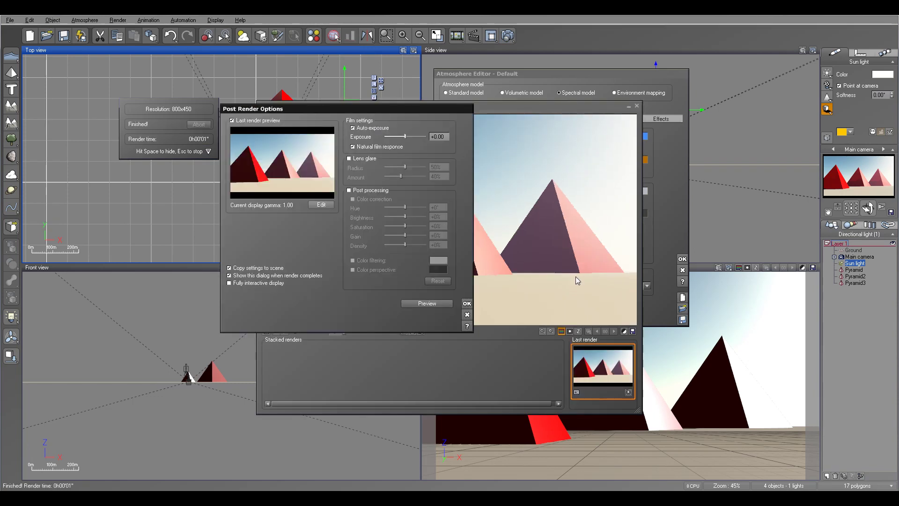
{"action": "left_click", "coordinate": [467, 303]}
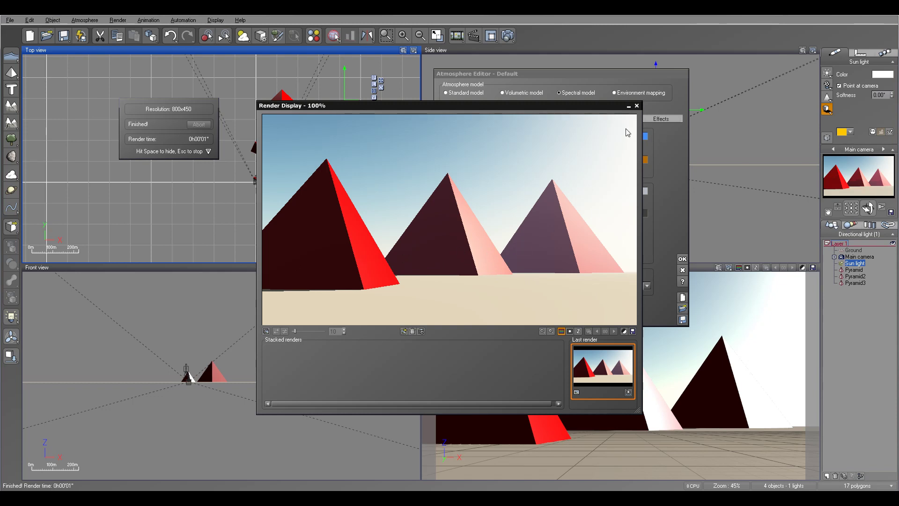
{"action": "left_click", "coordinate": [637, 106]}
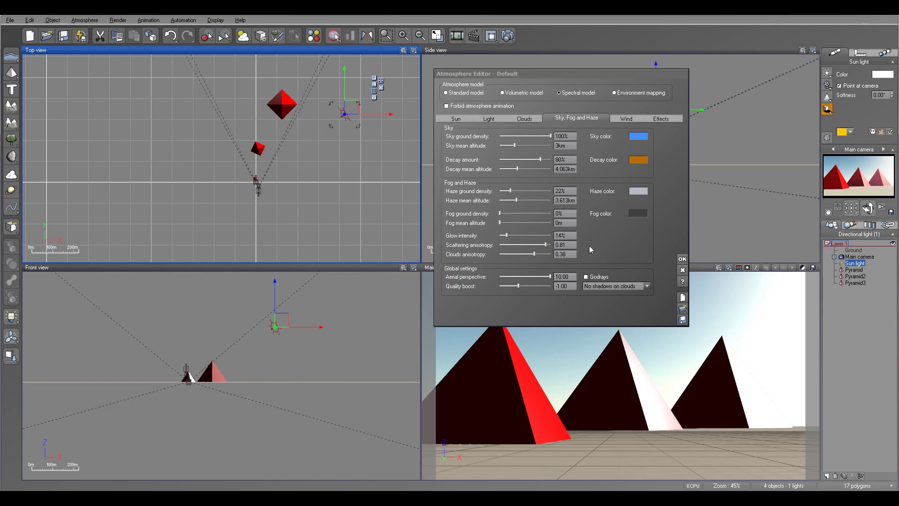
- Bring the fog back at 60% ground density and check it in a test render
{"action": "mouse_move", "coordinate": [501, 214]}
{"action": "left_mouse_down"}
{"action": "mouse_move", "coordinate": [541, 213]}
{"action": "mouse_move", "coordinate": [512, 223]}
{"action": "left_mouse_up"}
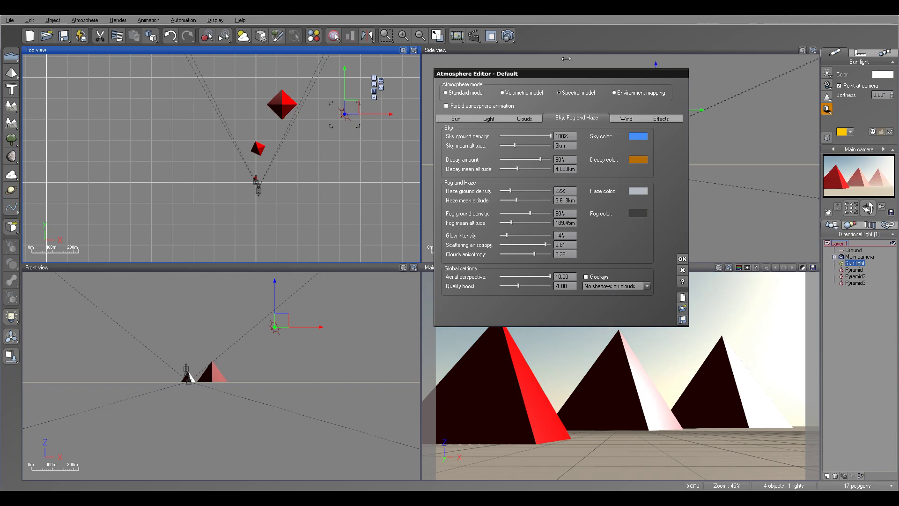
{"action": "left_click", "coordinate": [516, 35]}
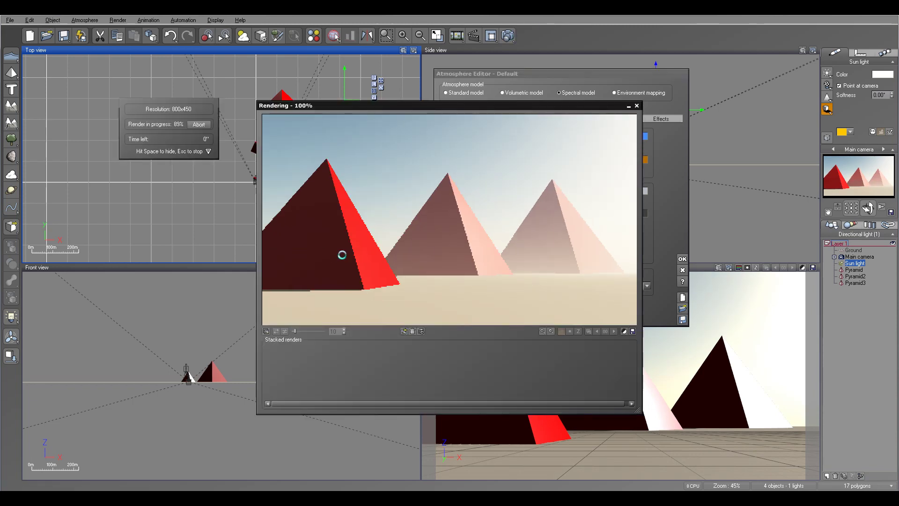
{"action": "left_click", "coordinate": [466, 305]}
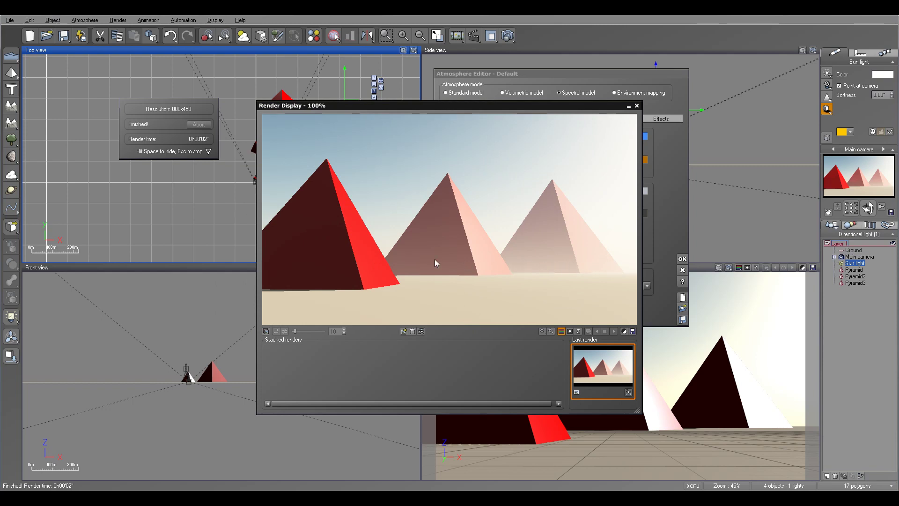
{"action": "left_click", "coordinate": [637, 106]}
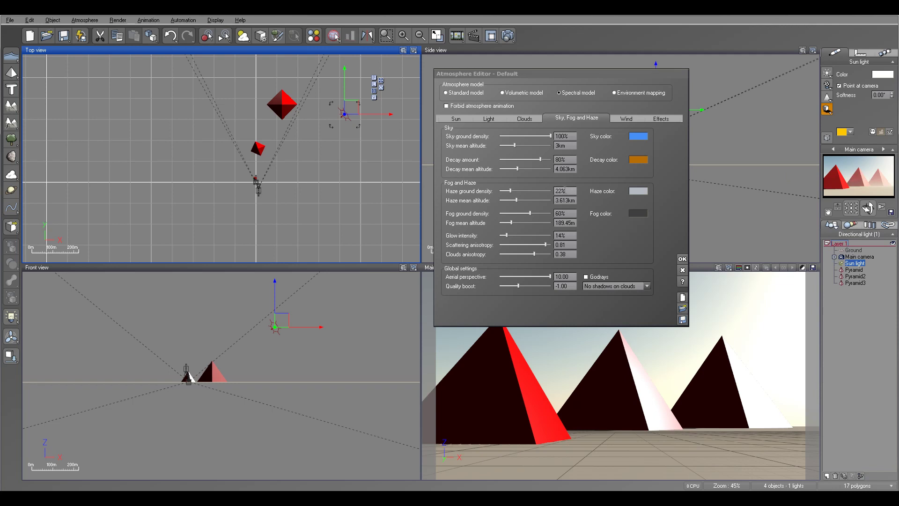
- Raise haze ground density to 57% and darken the haze colour to a deeper grey
{"action": "left_click_drag", "start_coordinate": [514, 191], "coordinate": [530, 190]}
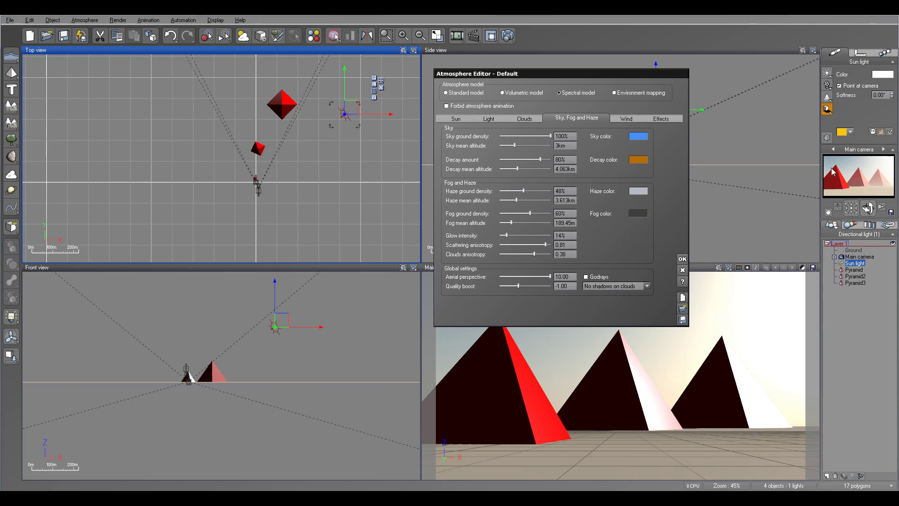
{"action": "left_click_drag", "start_coordinate": [523, 191], "coordinate": [530, 190]}
{"action": "left_click", "coordinate": [636, 191]}
{"action": "left_click", "coordinate": [637, 195]}
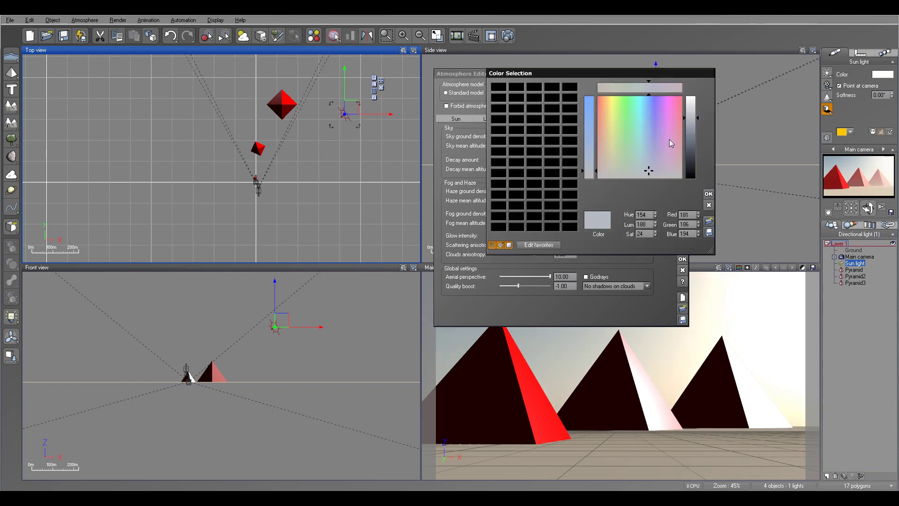
{"action": "left_click_drag", "start_coordinate": [689, 153], "coordinate": [689, 146]}
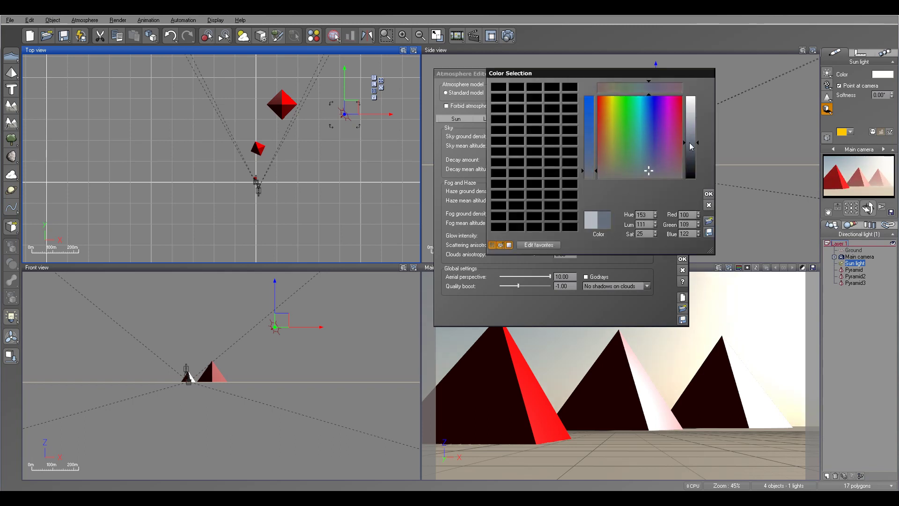
{"action": "left_click", "coordinate": [709, 193]}
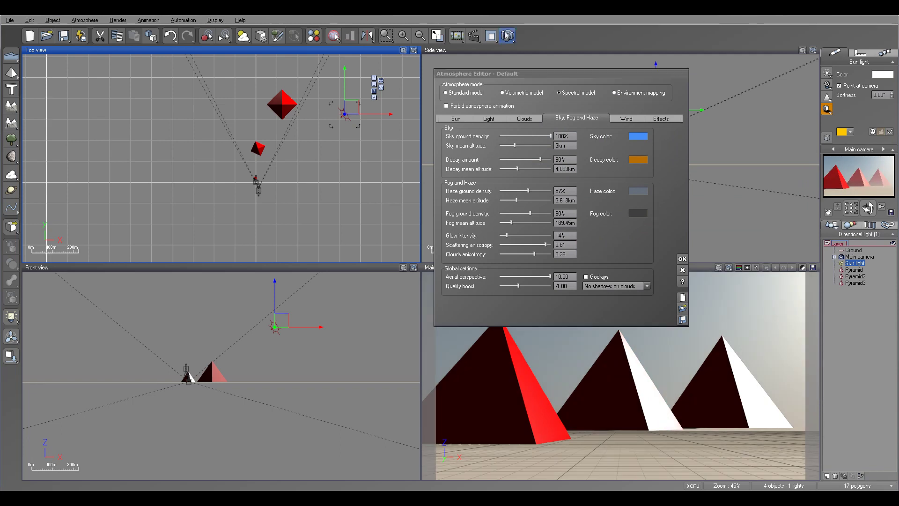
- Render another test image, view it, and close it
{"action": "left_click", "coordinate": [508, 35]}
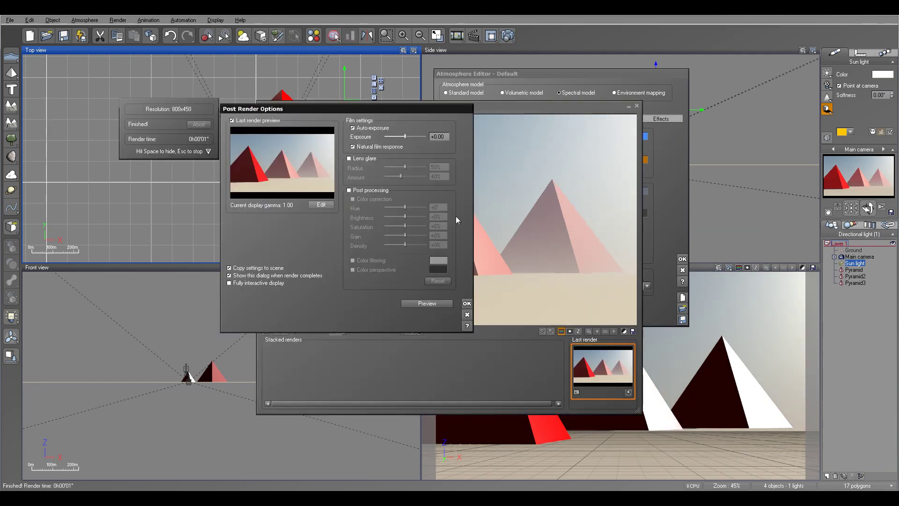
{"action": "left_click", "coordinate": [467, 303]}
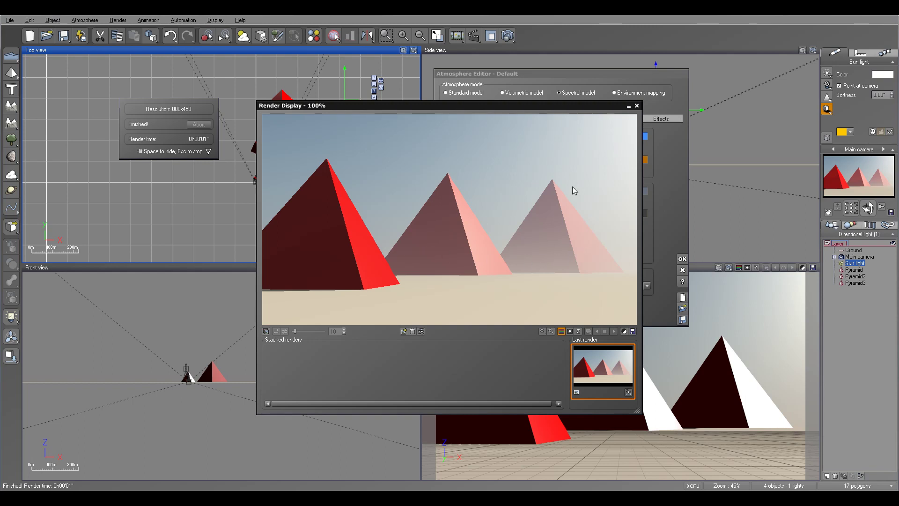
{"action": "left_click", "coordinate": [637, 106]}
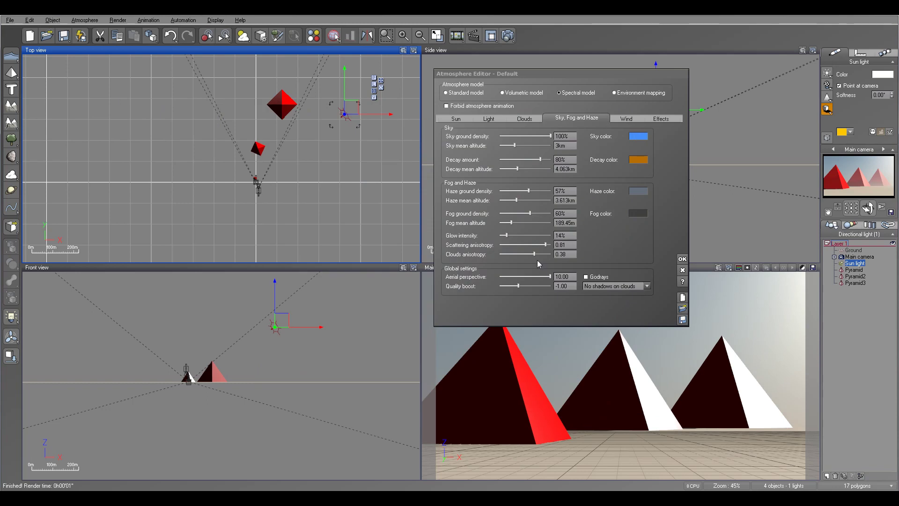
- Set scattering anisotropy to 0.75, raise glow, and enter aerial perspective 50.00
{"action": "left_click", "coordinate": [543, 244]}
{"action": "left_click_drag", "start_coordinate": [543, 244], "coordinate": [508, 234]}
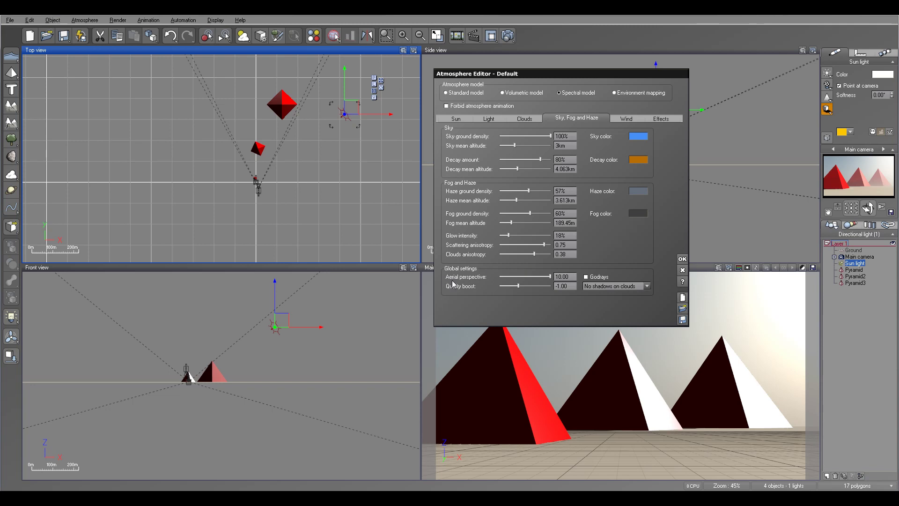
{"action": "left_click", "coordinate": [559, 277]}
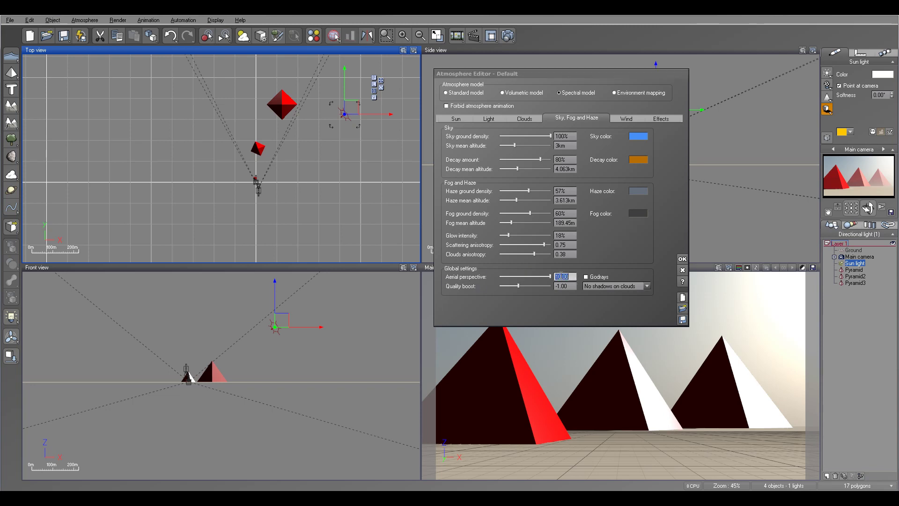
{"action": "left_click", "coordinate": [556, 276]}
{"action": "type", "text": "5"}
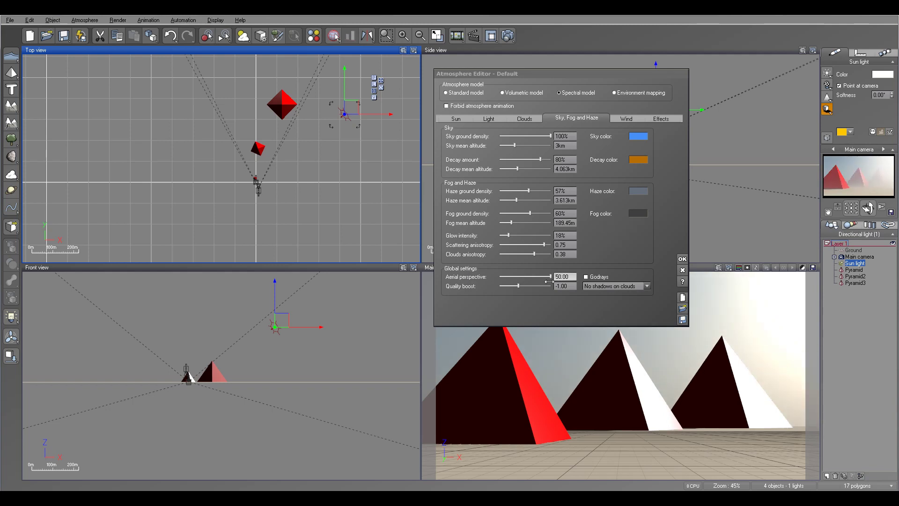
{"action": "key", "text": "Return"}
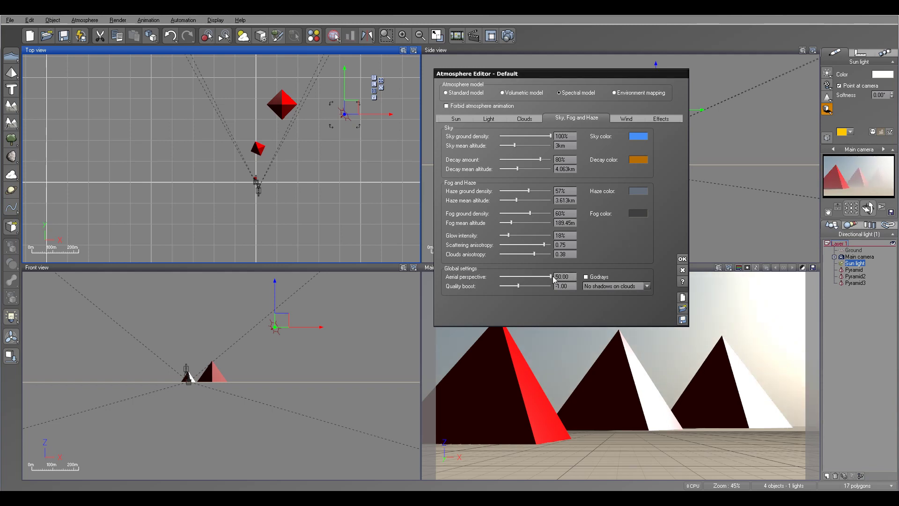
- Test-render the stronger haze, view the fading pyramids, and close the render
{"action": "left_click", "coordinate": [507, 35]}
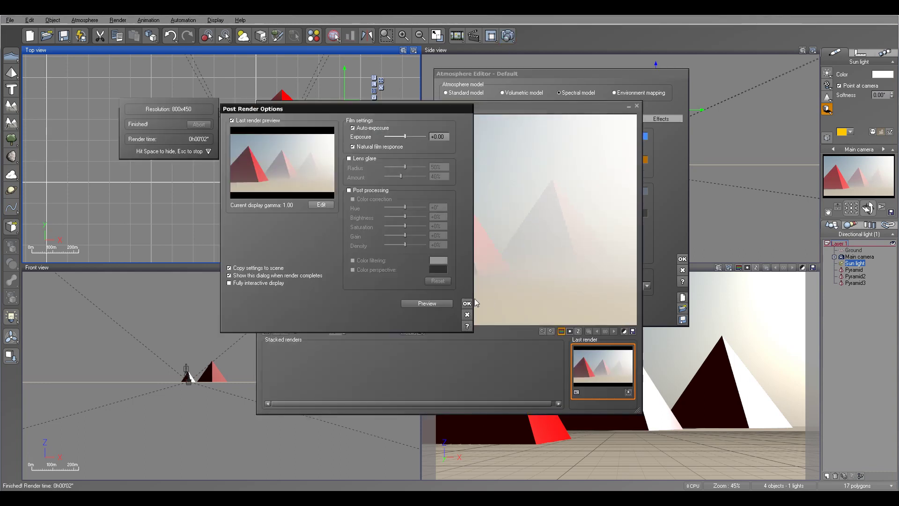
{"action": "left_click", "coordinate": [467, 303]}
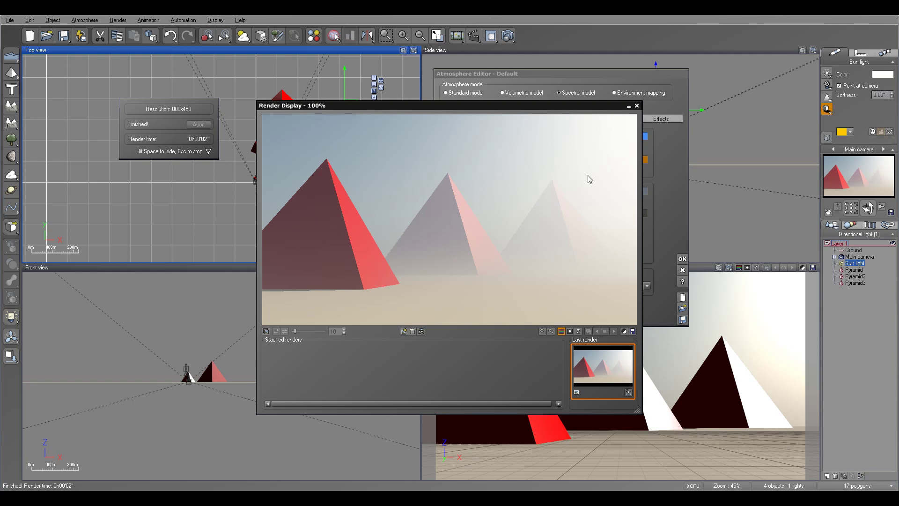
{"action": "left_click", "coordinate": [637, 106]}
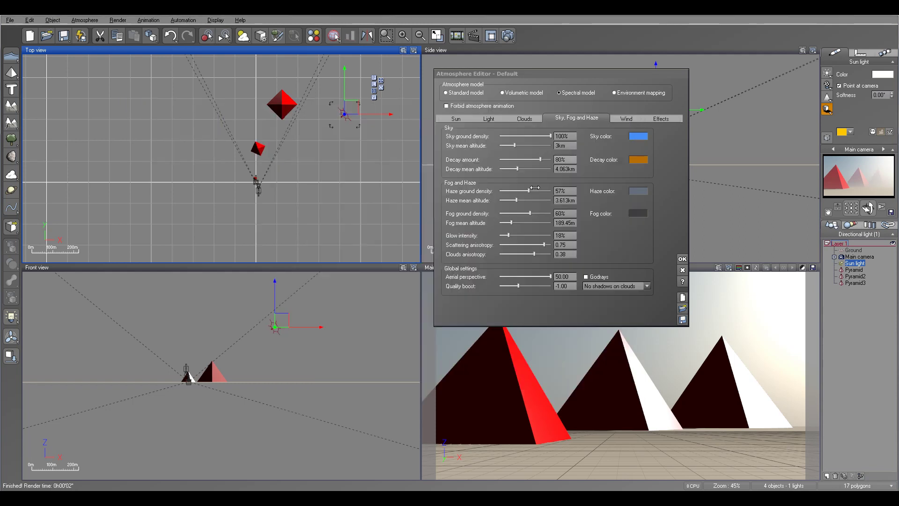
- Set fog to 93%, haze to 70% at 4.7km, glow 33%, anisotropy 0.69
{"action": "left_click_drag", "start_coordinate": [533, 213], "coordinate": [542, 191]}
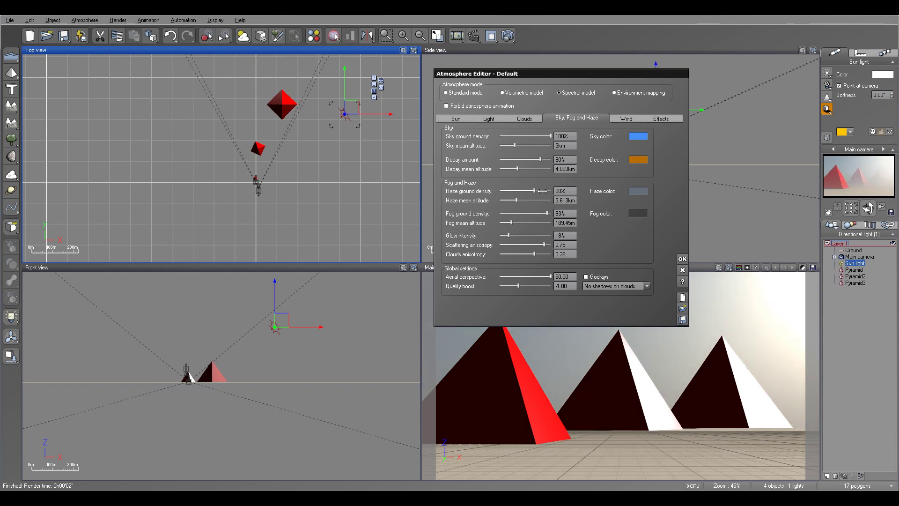
{"action": "left_click_drag", "start_coordinate": [542, 191], "coordinate": [521, 200]}
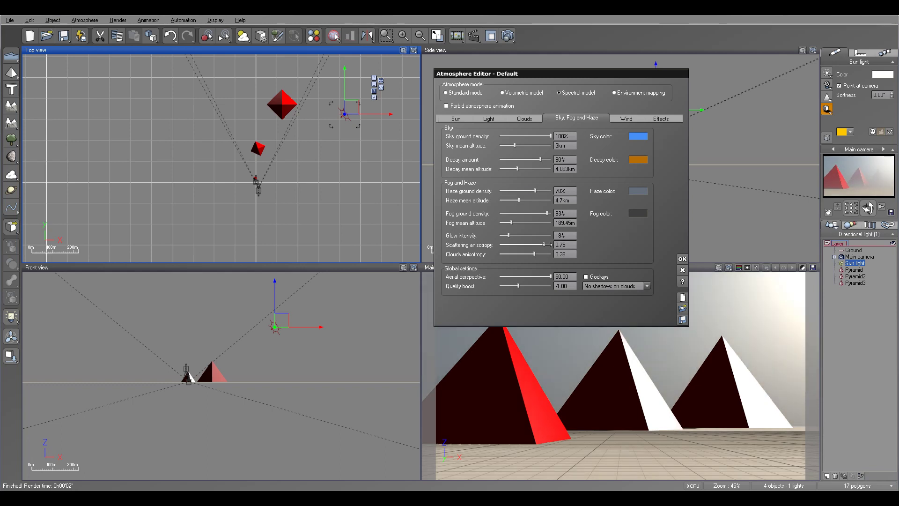
{"action": "left_click_drag", "start_coordinate": [508, 234], "coordinate": [518, 234]}
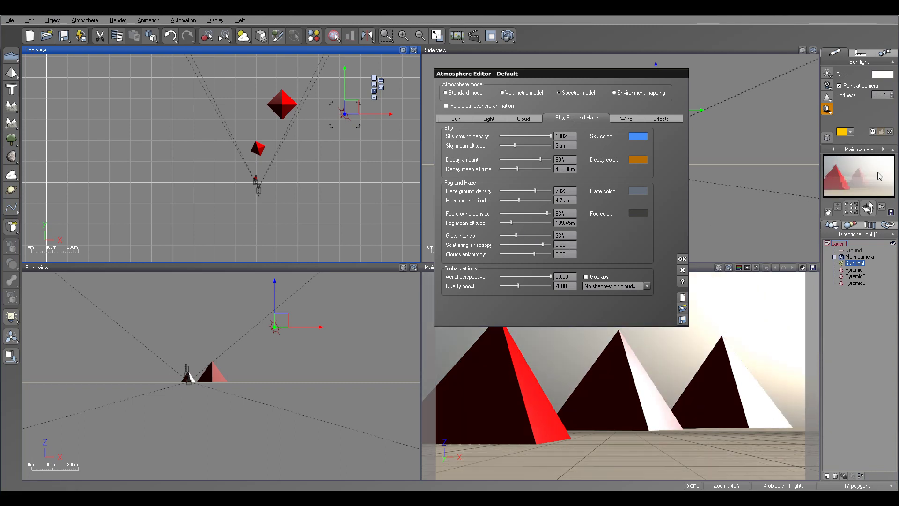
- Test-render the hazy pyramids, view the image, and close it
{"action": "left_click", "coordinate": [507, 36]}
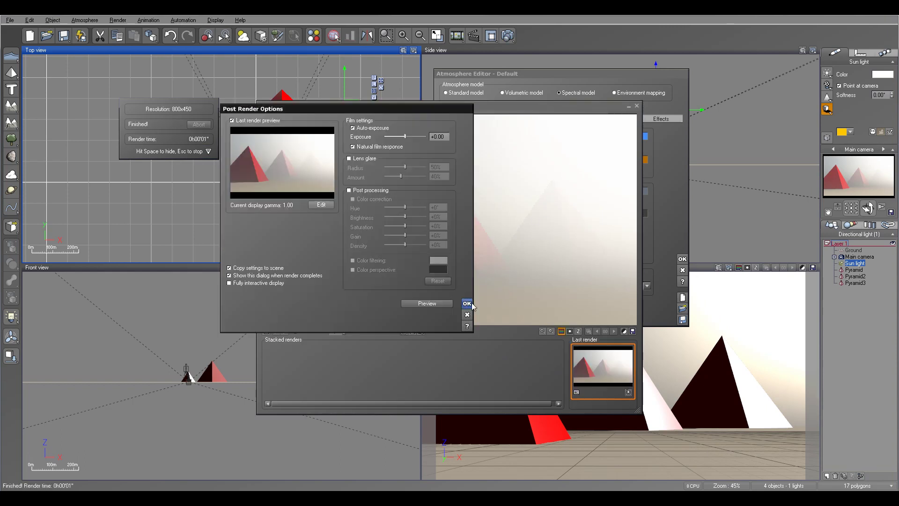
{"action": "left_click", "coordinate": [466, 303]}
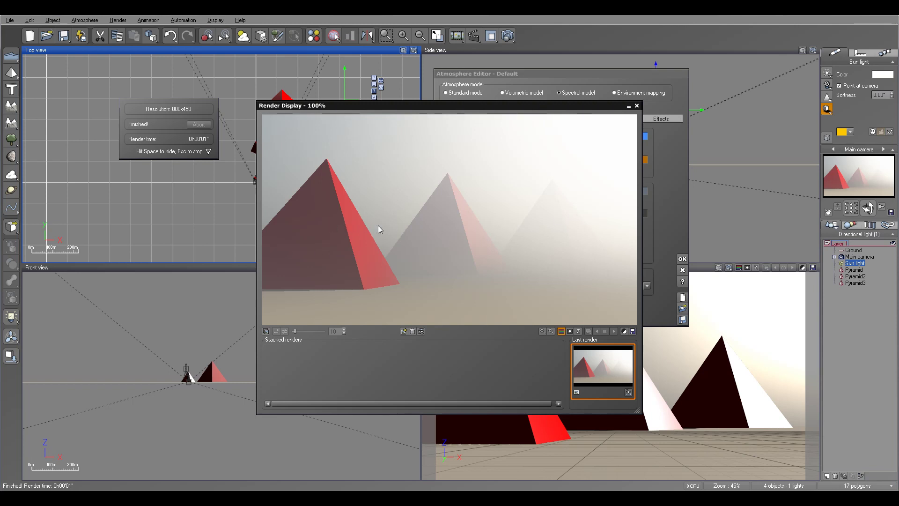
{"action": "left_click", "coordinate": [636, 105]}
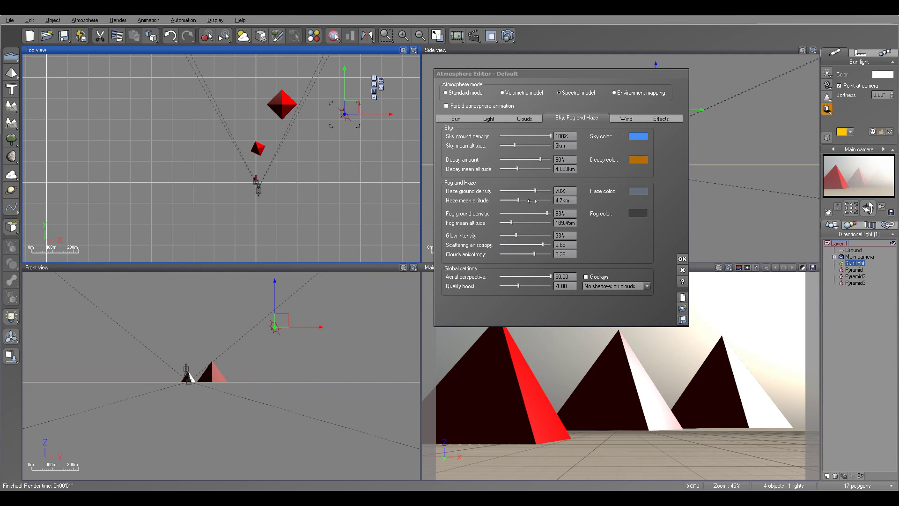
- Thin the haze to 28% at 739.27m, render, and place the render beside the settings
{"action": "left_click_drag", "start_coordinate": [531, 200], "coordinate": [514, 188]}
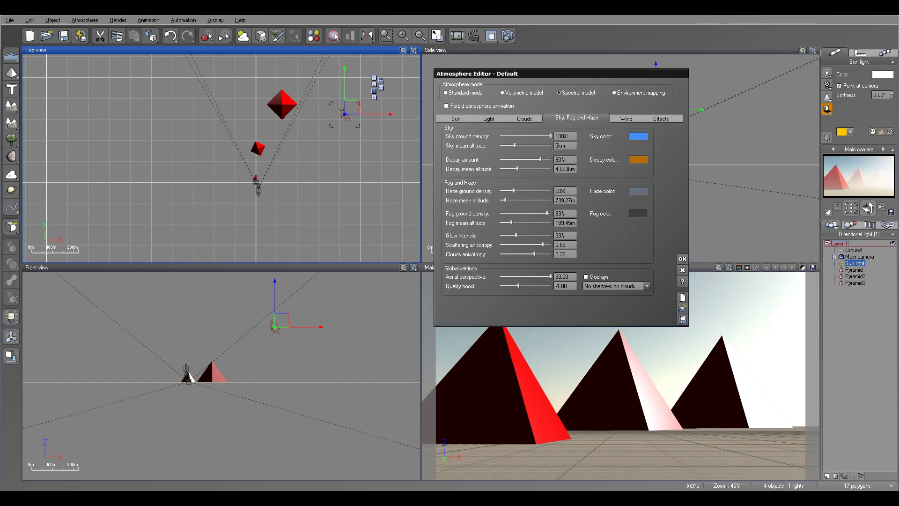
{"action": "left_click", "coordinate": [508, 36]}
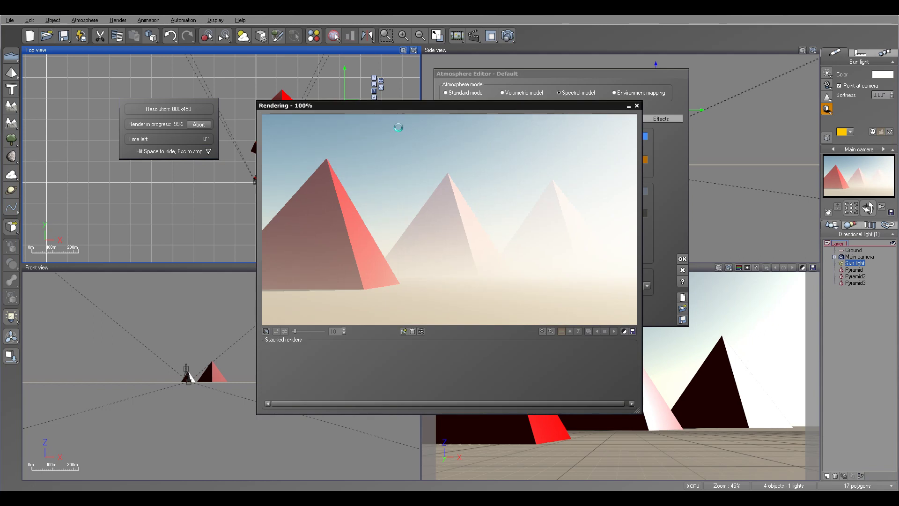
{"action": "left_click", "coordinate": [466, 304]}
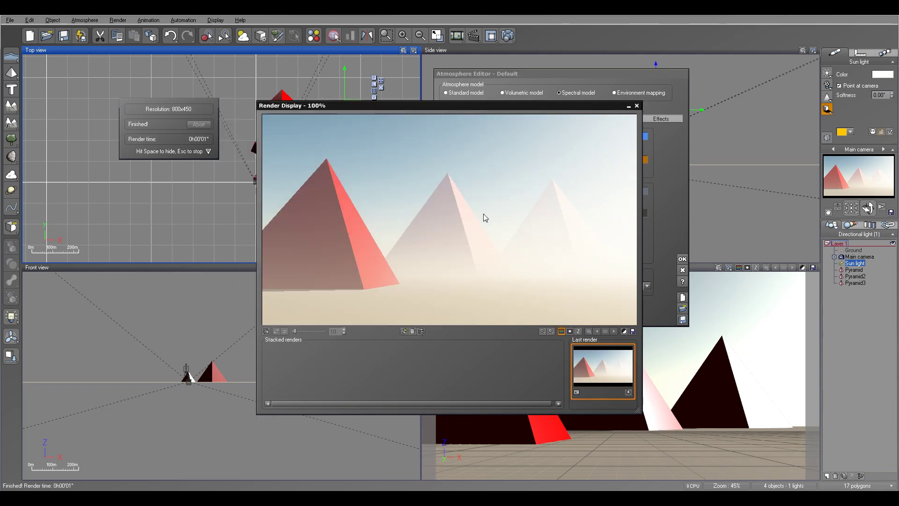
{"action": "left_click_drag", "start_coordinate": [557, 107], "coordinate": [375, 67]}
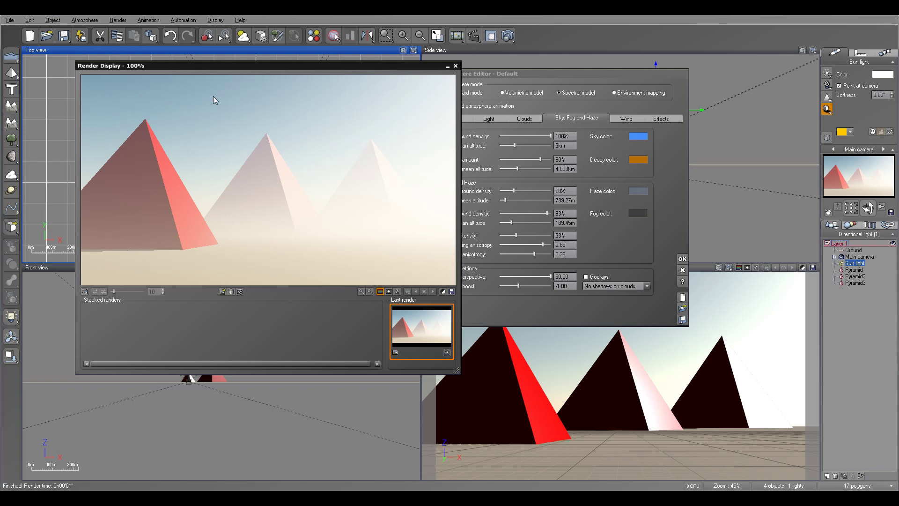
{"action": "left_click_drag", "start_coordinate": [390, 70], "coordinate": [358, 60]}
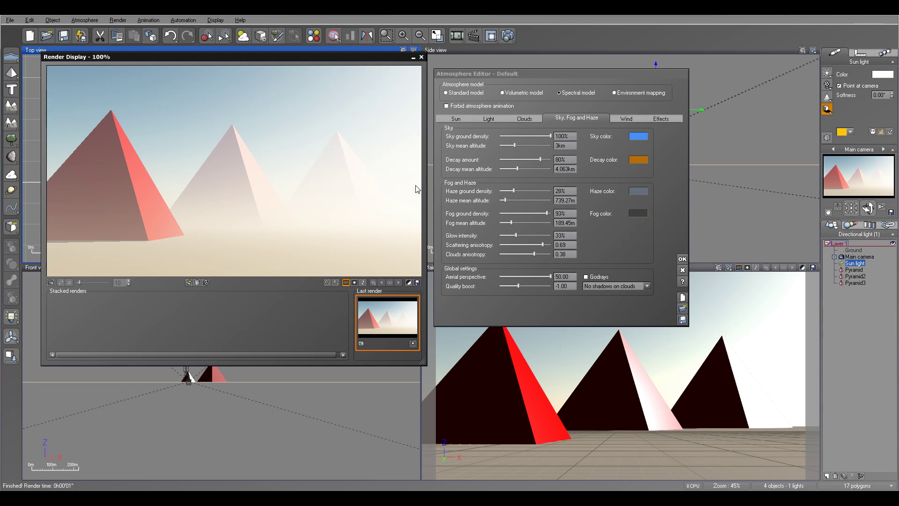
- Close the previous render and change the fog colour to a brownish tone
{"action": "left_click", "coordinate": [421, 57]}
{"action": "right_click", "coordinate": [638, 212]}
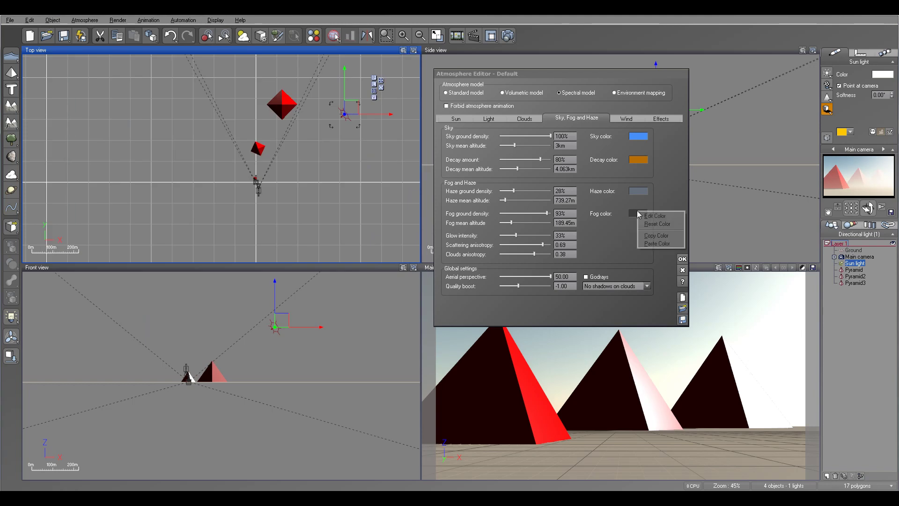
{"action": "left_click", "coordinate": [666, 216]}
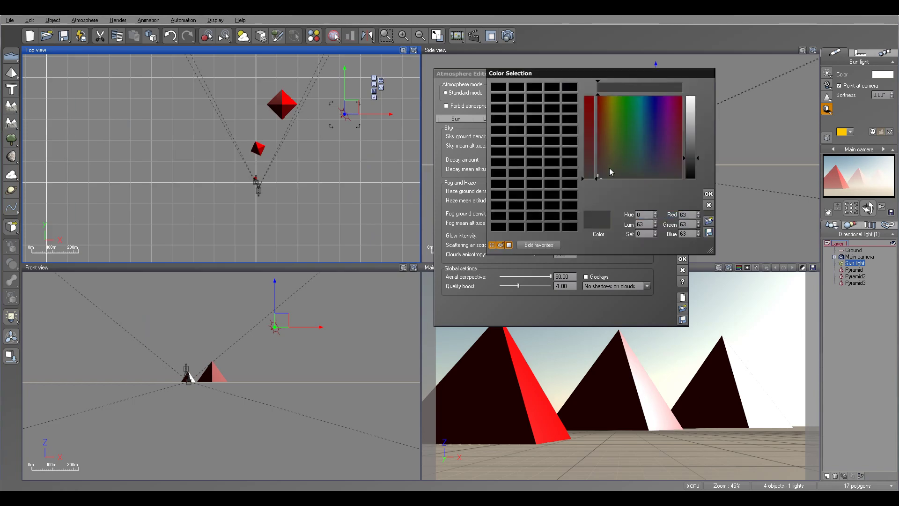
{"action": "left_click_drag", "start_coordinate": [612, 169], "coordinate": [607, 156]}
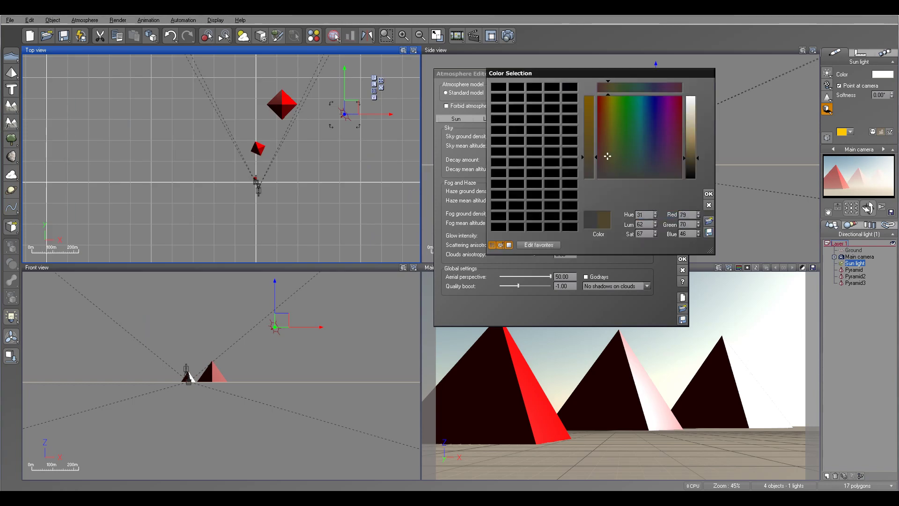
{"action": "left_click", "coordinate": [709, 194]}
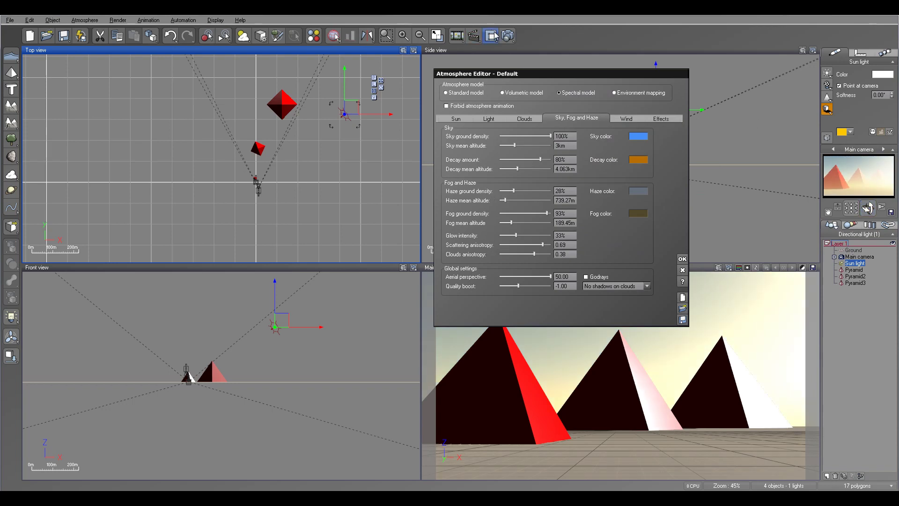
- Test-render the scene with brown fog, then reset the fog colour to dark grey
{"action": "left_click", "coordinate": [474, 36]}
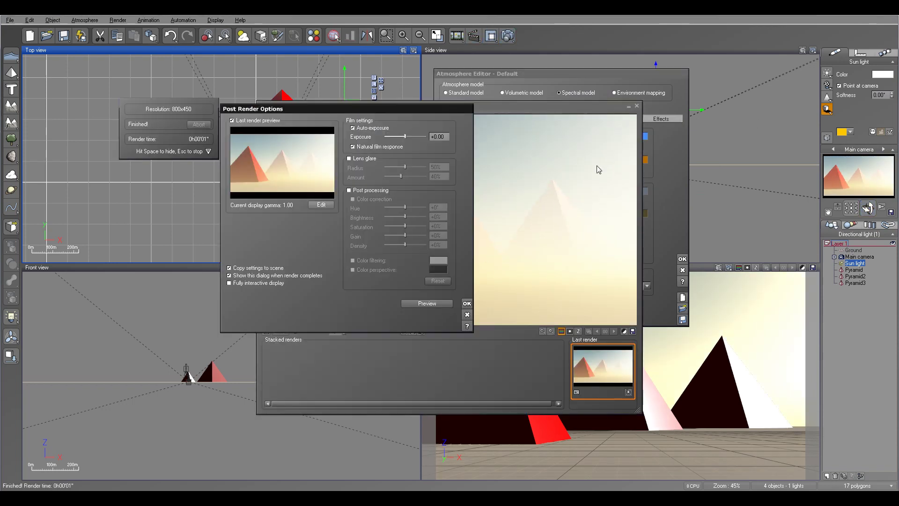
{"action": "left_click", "coordinate": [452, 302]}
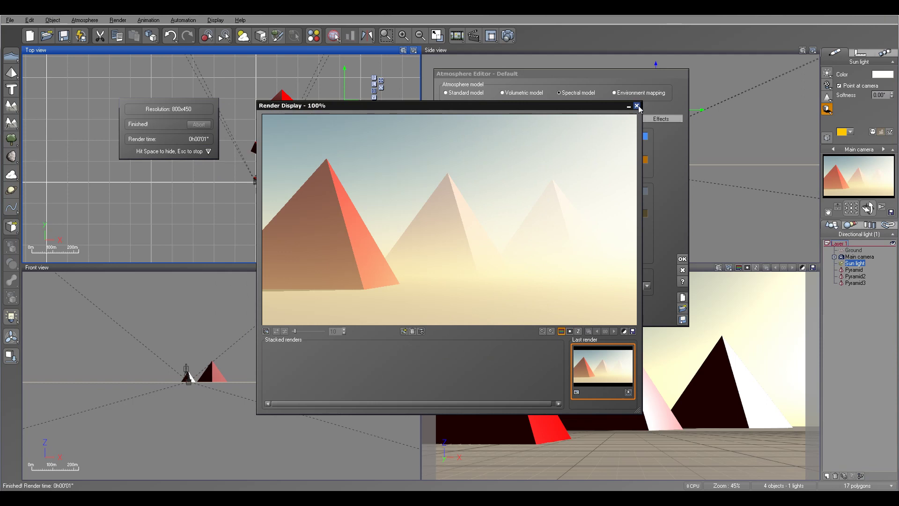
{"action": "left_click", "coordinate": [636, 106]}
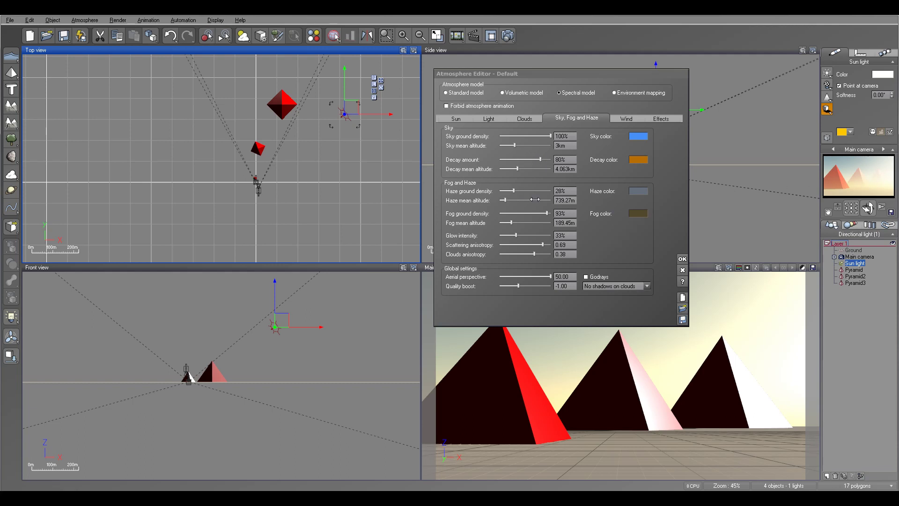
{"action": "right_click", "coordinate": [632, 213]}
{"action": "left_click", "coordinate": [643, 226]}
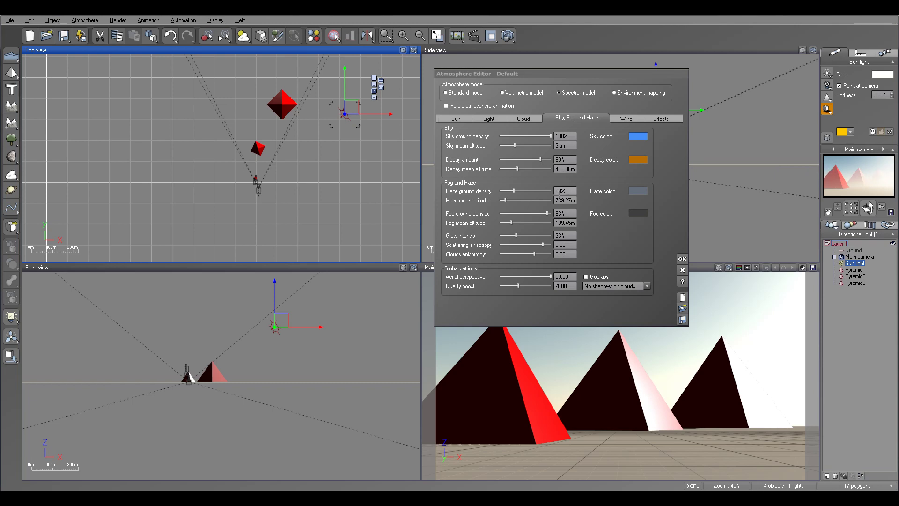
- Set haze to 55% at 3.062km, sky ground density to 58%, and decay to 56% at 1.361km
{"action": "left_click_drag", "start_coordinate": [514, 191], "coordinate": [531, 201]}
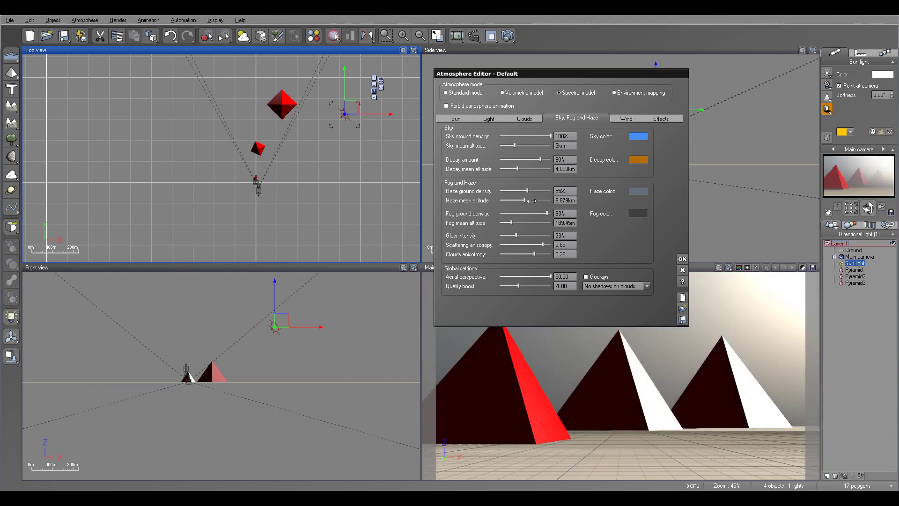
{"action": "left_click_drag", "start_coordinate": [544, 136], "coordinate": [528, 136]}
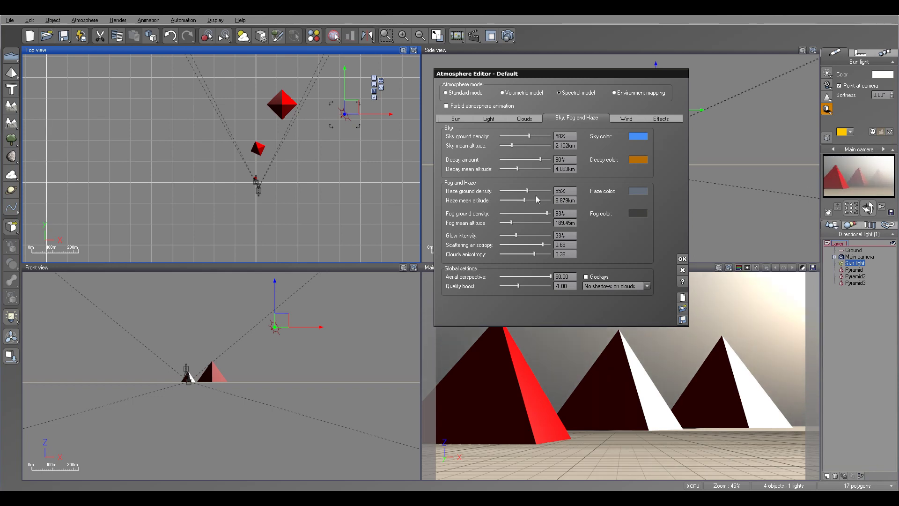
{"action": "left_click_drag", "start_coordinate": [524, 200], "coordinate": [512, 199]}
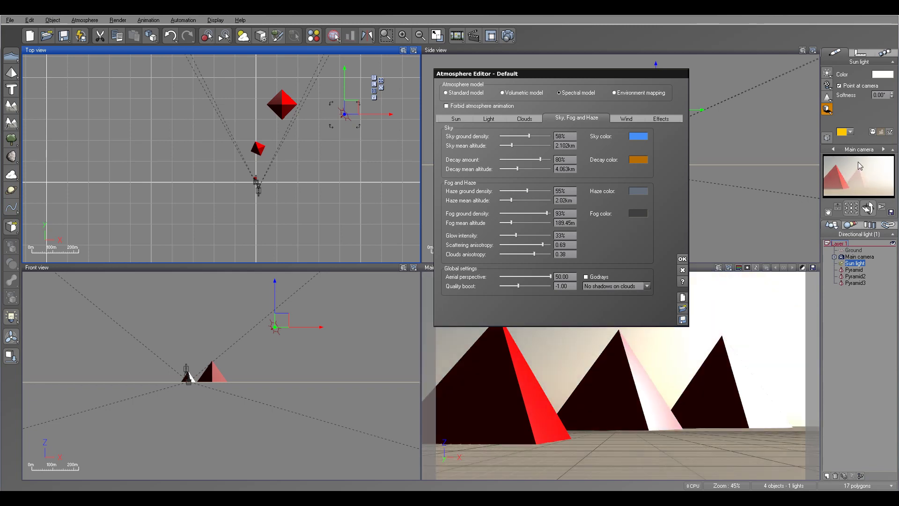
{"action": "left_click", "coordinate": [524, 201]}
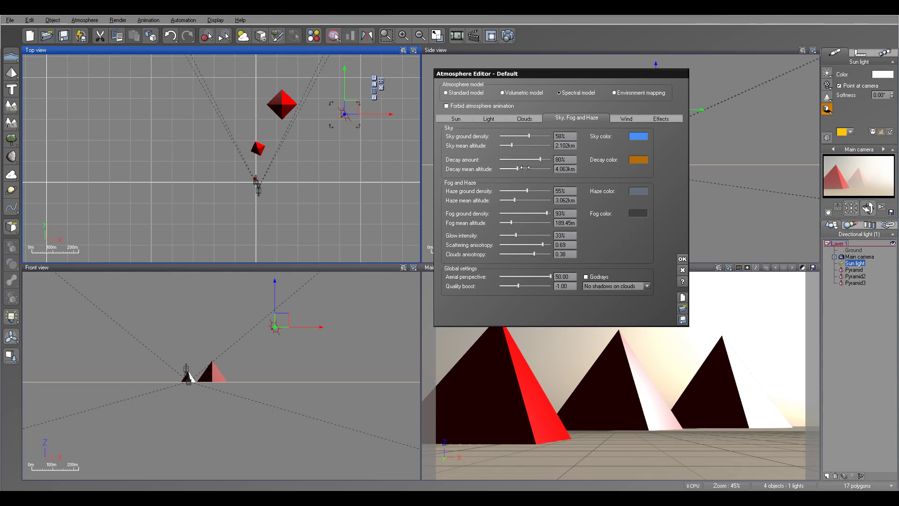
{"action": "left_click_drag", "start_coordinate": [519, 169], "coordinate": [528, 158]}
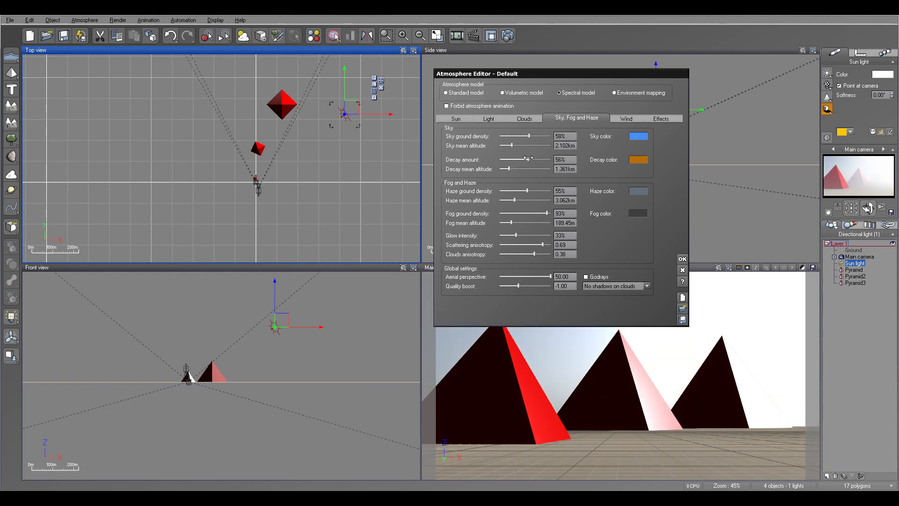
- Test-render the tuned atmosphere, then zoom the Top view onto the front pyramid
{"action": "left_click", "coordinate": [507, 36]}
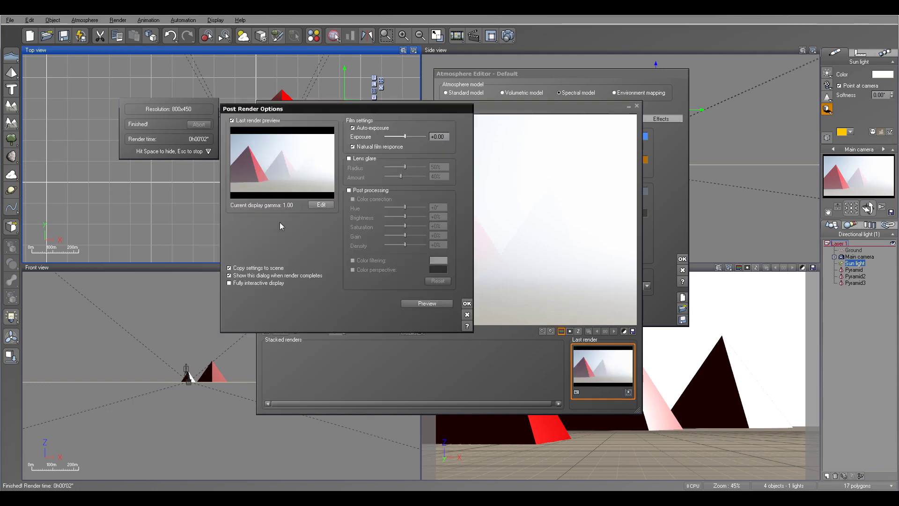
{"action": "left_click", "coordinate": [467, 304]}
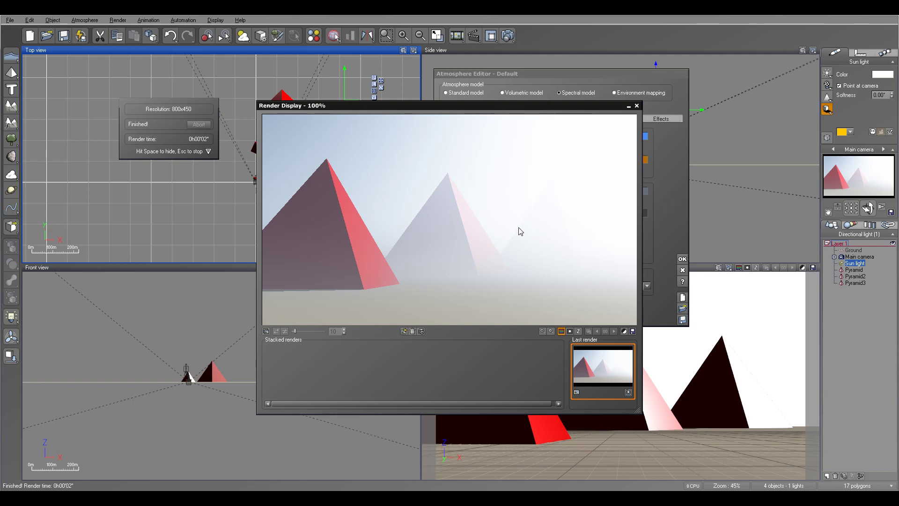
{"action": "left_click", "coordinate": [636, 106]}
{"action": "scroll", "coordinate": [298, 162], "scroll_direction": "up", "scroll_amount": 10}
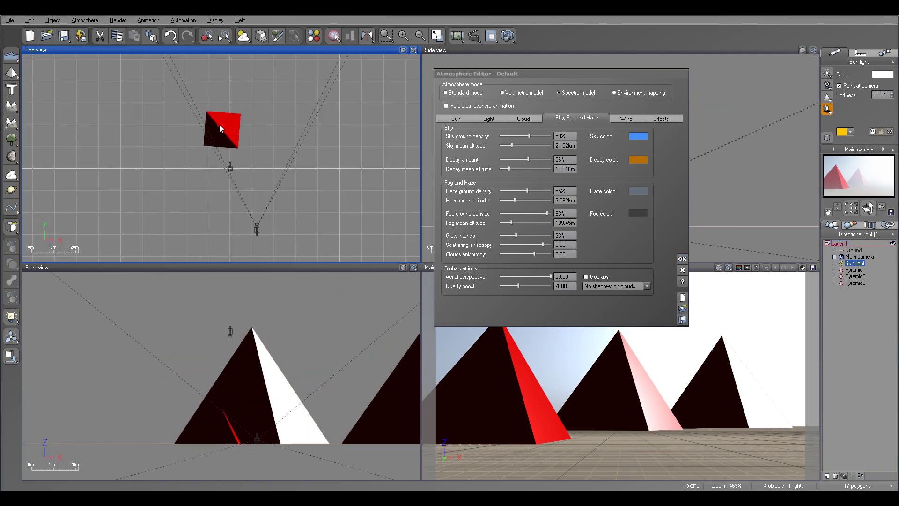
- Rotate the nearest red pyramid about 45 degrees
{"action": "middle_click_drag", "start_coordinate": [327, 144], "coordinate": [262, 203]}
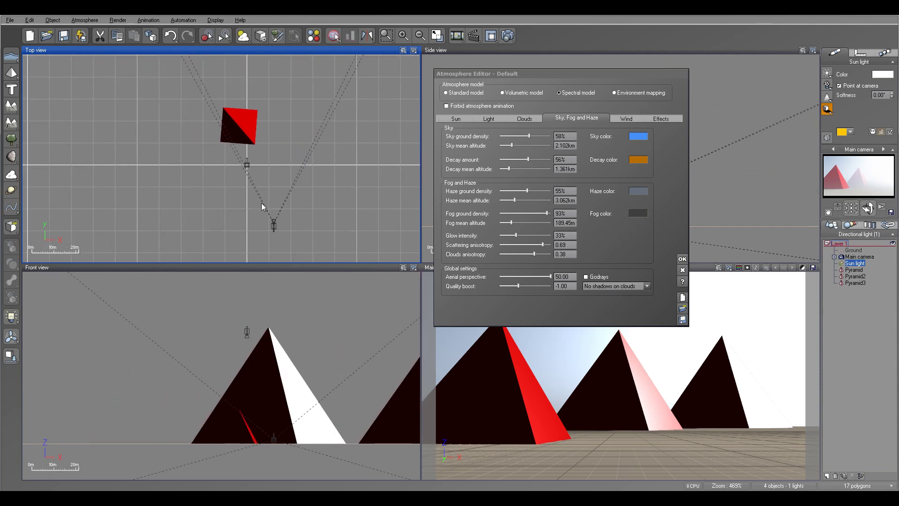
{"action": "left_click", "coordinate": [245, 132]}
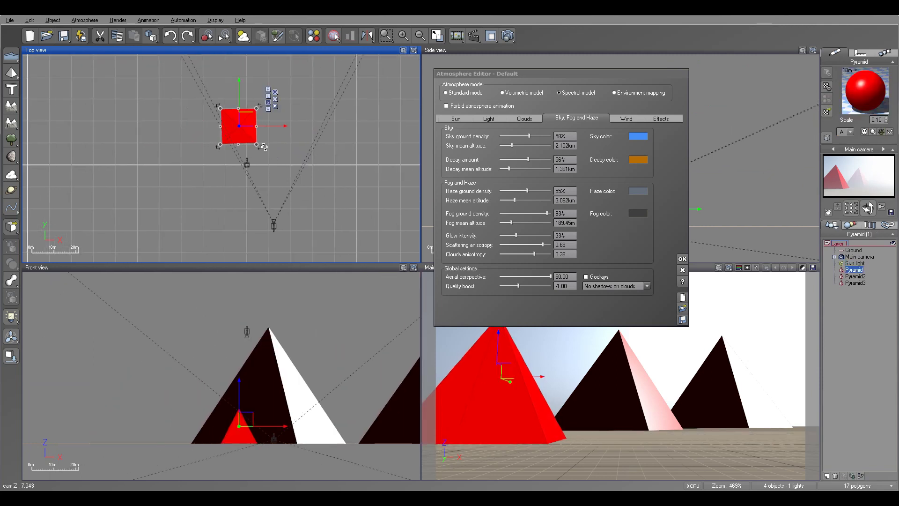
{"action": "mouse_move", "coordinate": [263, 147]}
{"action": "left_mouse_down"}
{"action": "mouse_move", "coordinate": [243, 153]}
{"action": "mouse_move", "coordinate": [253, 150]}
{"action": "left_mouse_up"}
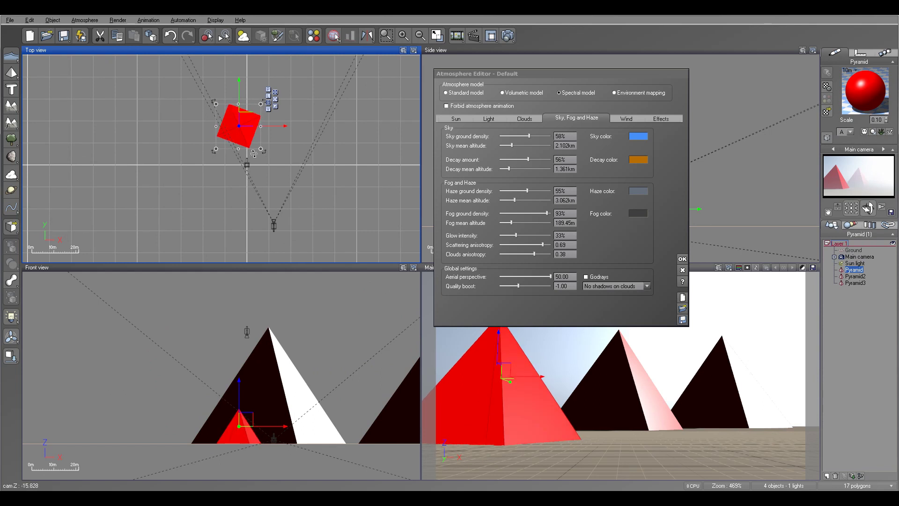
- Test-render the scene, close the render, and move the Atmosphere Editor aside
{"action": "left_click", "coordinate": [508, 35]}
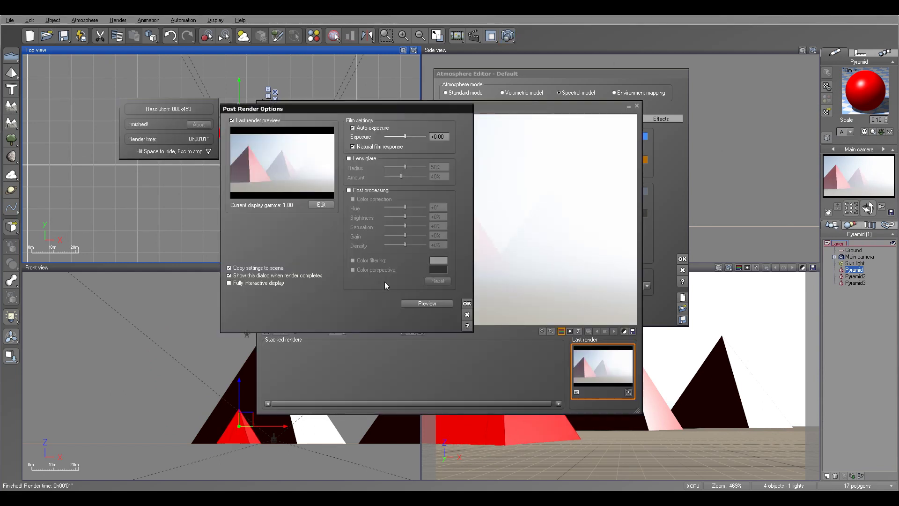
{"action": "left_click", "coordinate": [467, 304]}
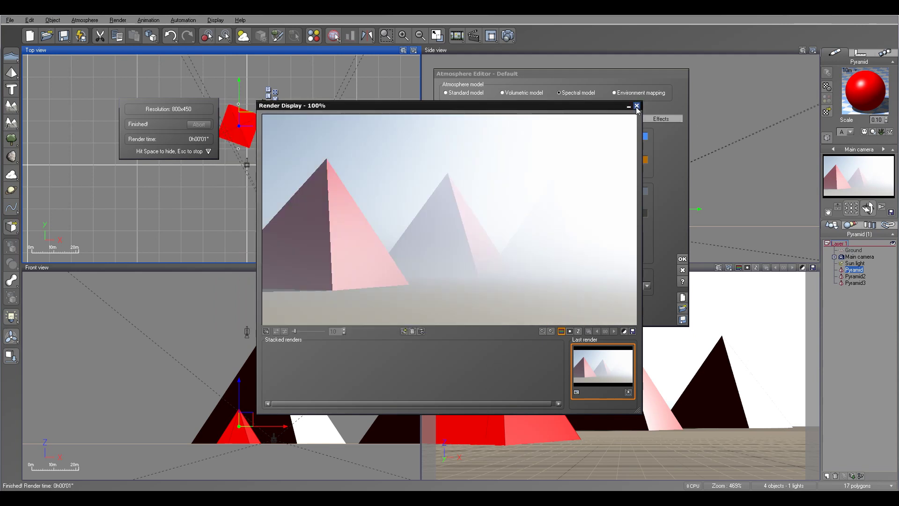
{"action": "left_click", "coordinate": [637, 106]}
{"action": "left_click_drag", "start_coordinate": [593, 75], "coordinate": [536, 72]}
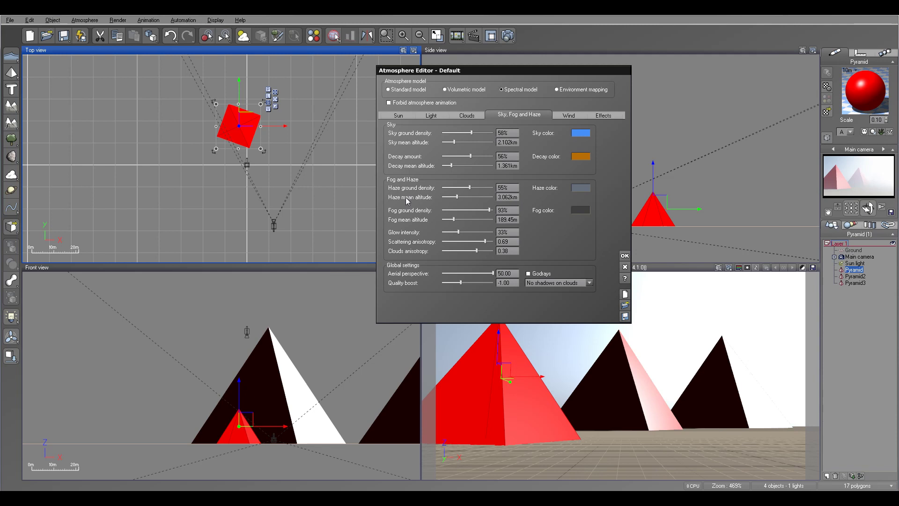
- Accept the atmosphere settings and move the sun light to the lower right of the Top view
{"action": "left_click", "coordinate": [624, 257]}
{"action": "scroll", "coordinate": [305, 162], "scroll_direction": "down", "scroll_amount": 8}
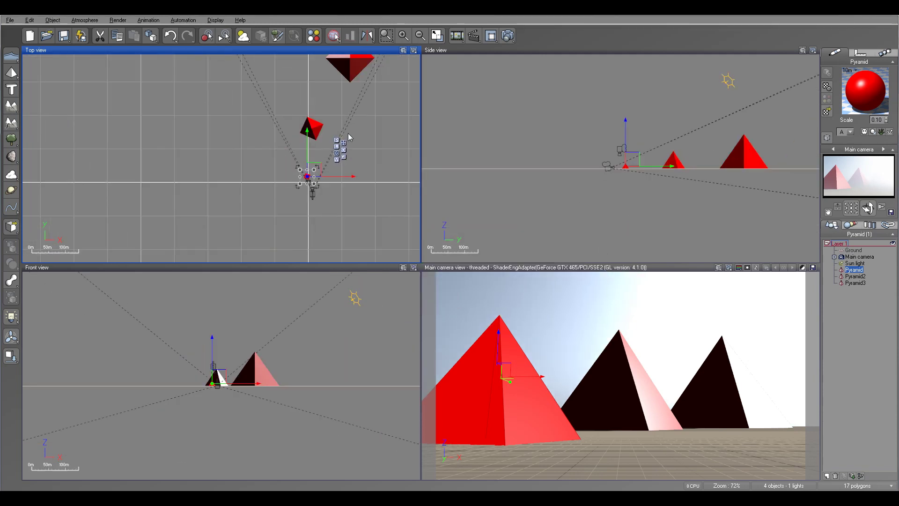
{"action": "left_click", "coordinate": [397, 110]}
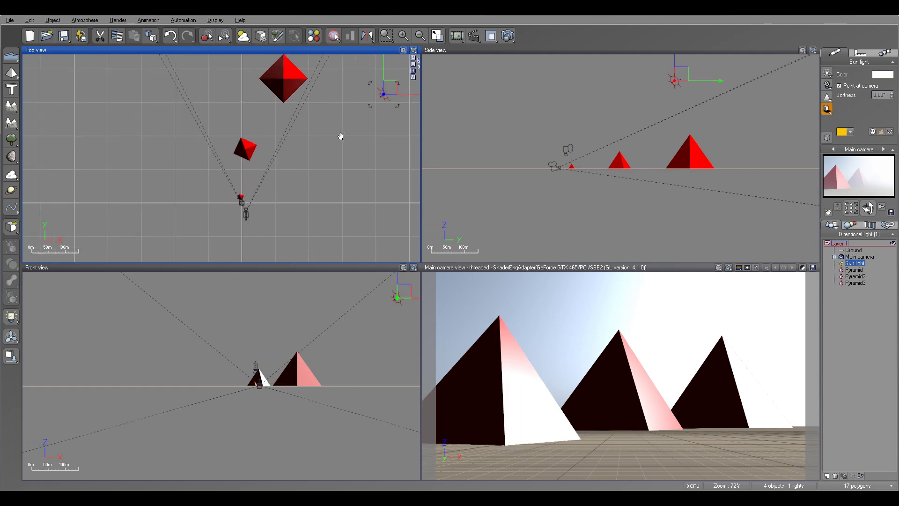
{"action": "left_click_drag", "start_coordinate": [380, 89], "coordinate": [395, 253]}
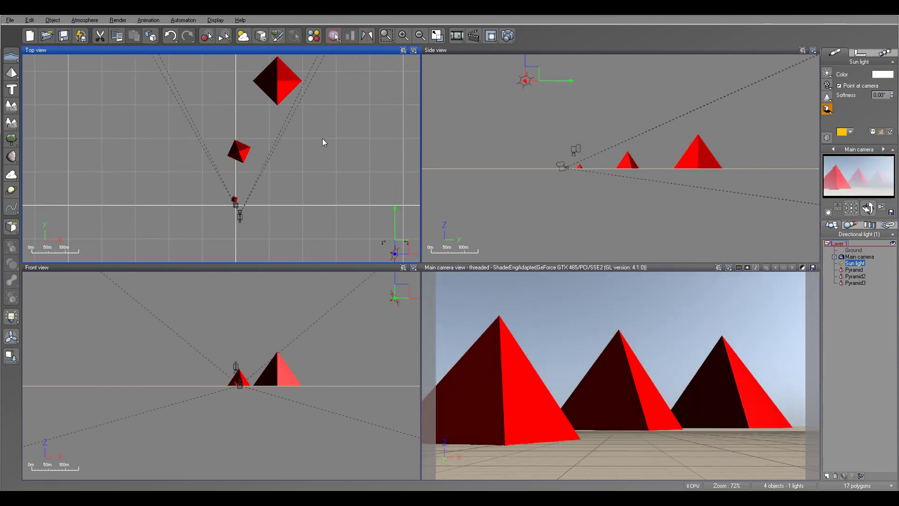
{"action": "right_click_drag", "start_coordinate": [397, 248], "coordinate": [397, 156]}
{"action": "left_click_drag", "start_coordinate": [398, 155], "coordinate": [391, 192]}
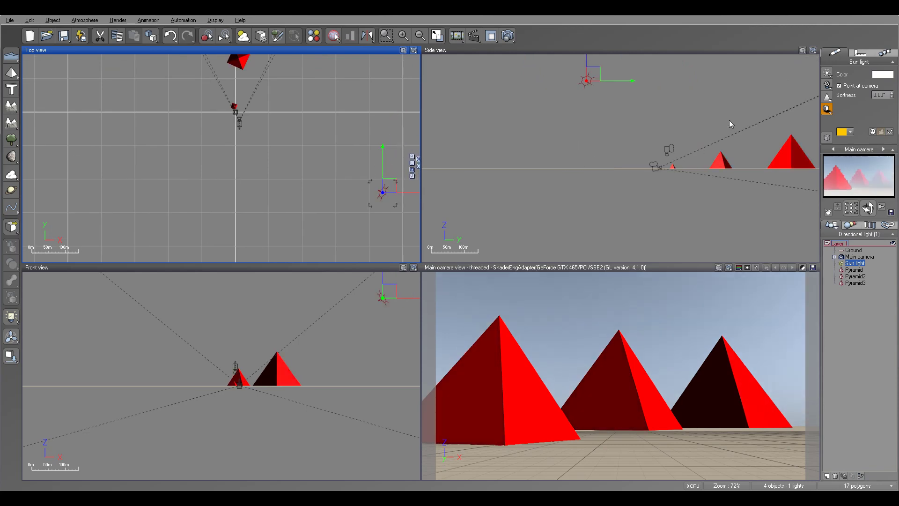
- Test-render the camera view with Ctrl+F9 and close the finished render
{"action": "key", "text": "ctrl+F9"}
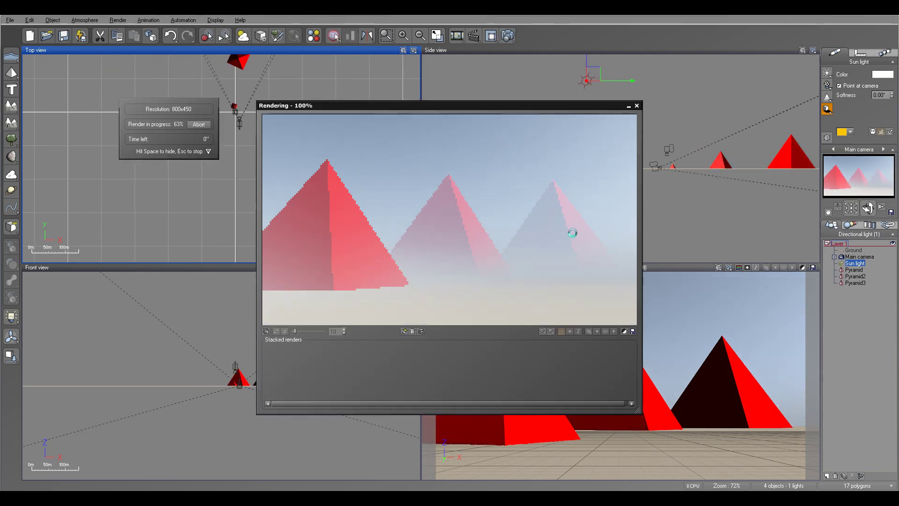
{"action": "left_click", "coordinate": [466, 304]}
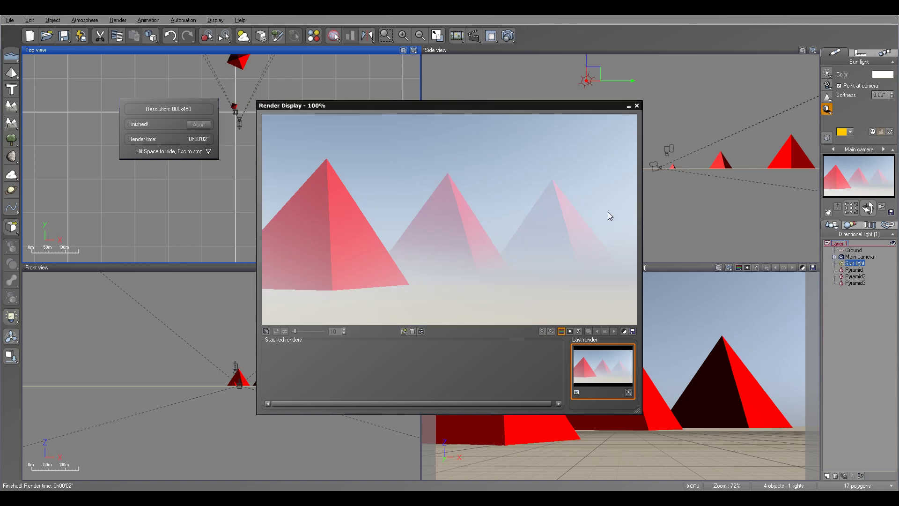
{"action": "left_click_drag", "start_coordinate": [513, 111], "coordinate": [691, 88]}
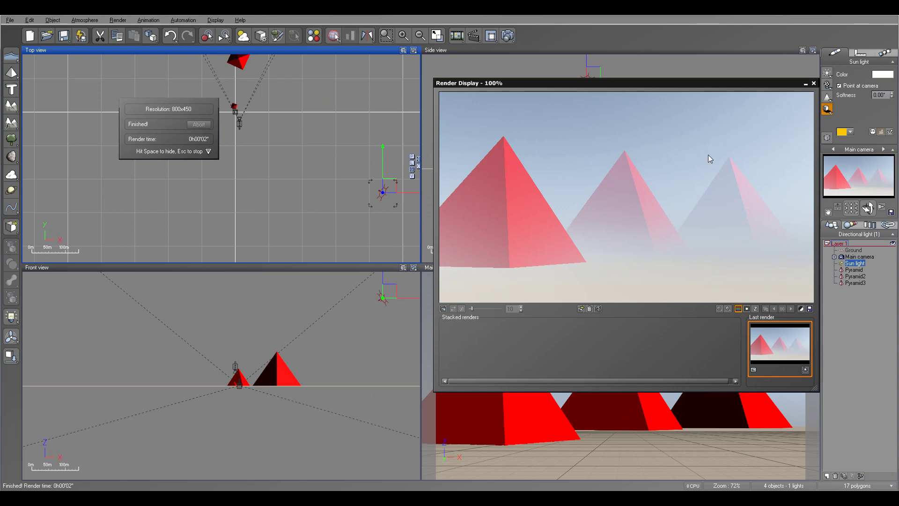
{"action": "left_click", "coordinate": [814, 83]}
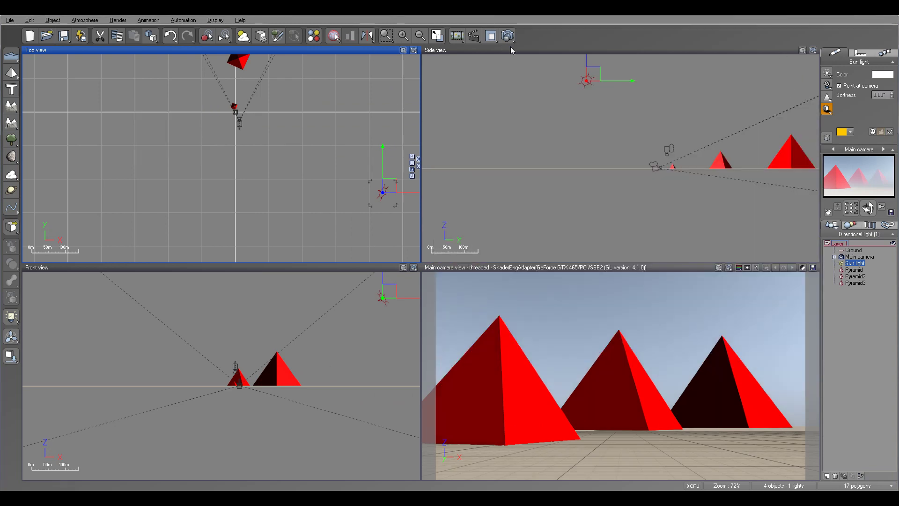
- In the Atmosphere Editor, lower scattering anisotropy from 0.69 to 0.49
{"action": "left_click", "coordinate": [85, 20]}
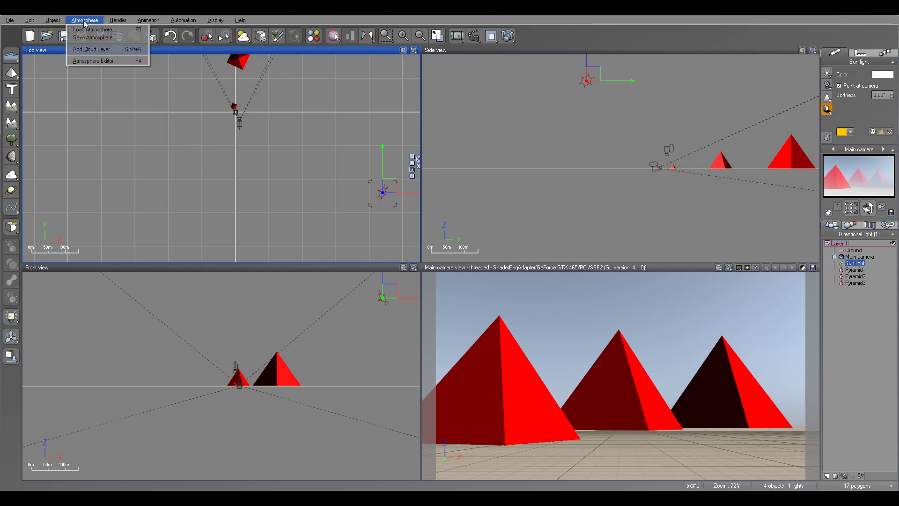
{"action": "left_click", "coordinate": [93, 61]}
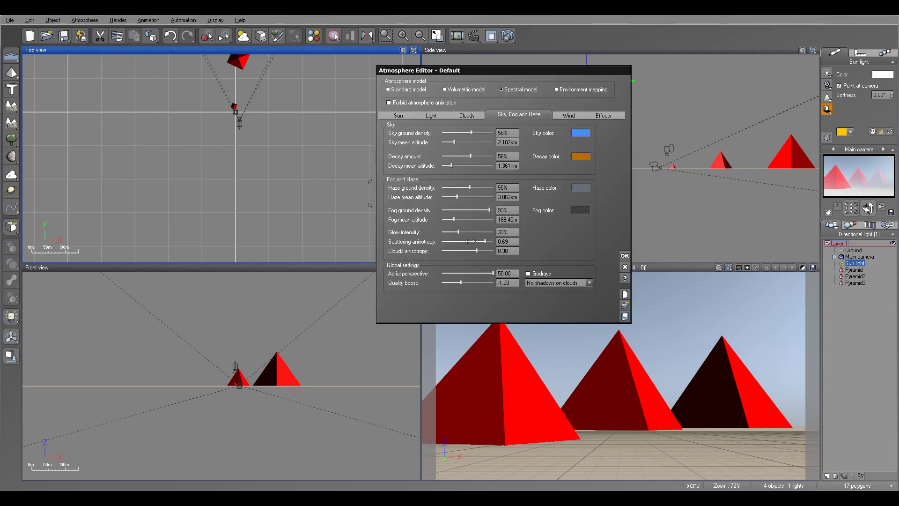
{"action": "left_click_drag", "start_coordinate": [485, 242], "coordinate": [475, 243]}
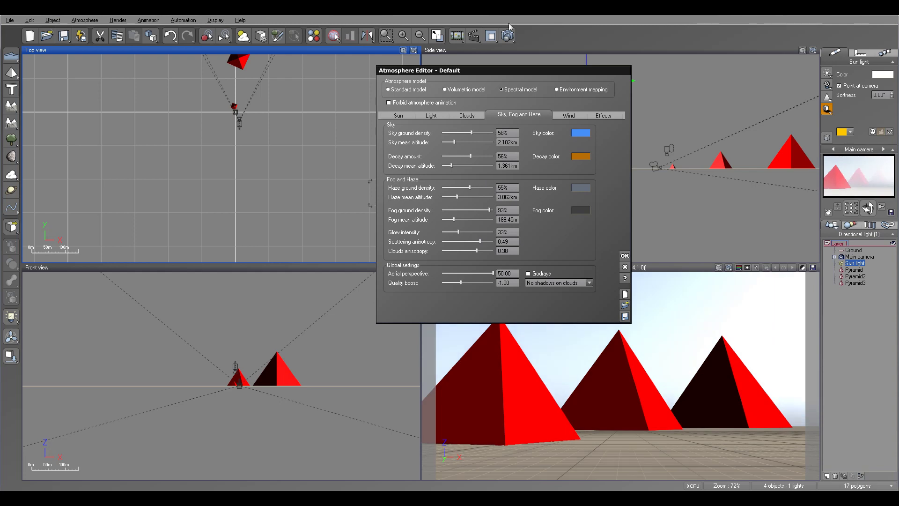
- Test-render the scene, then bring the sun light into view and move the editor aside
{"action": "left_click", "coordinate": [508, 36]}
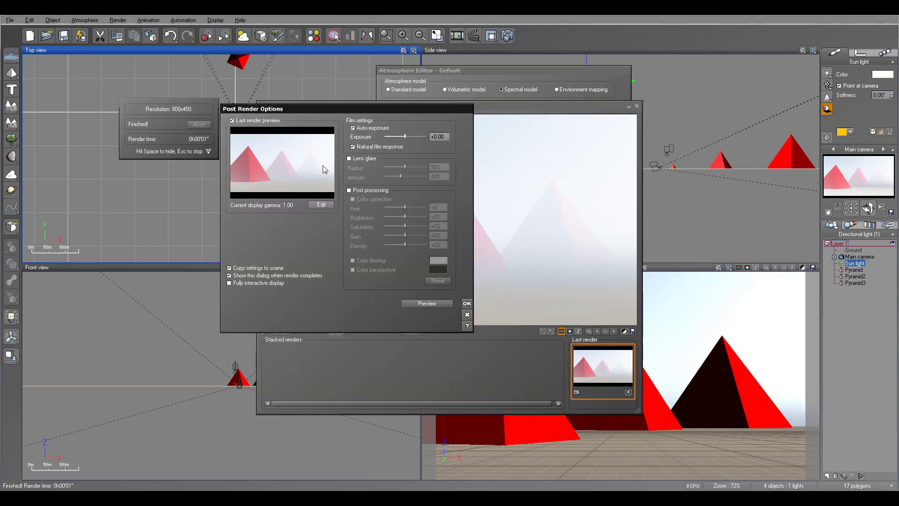
{"action": "left_click", "coordinate": [467, 304]}
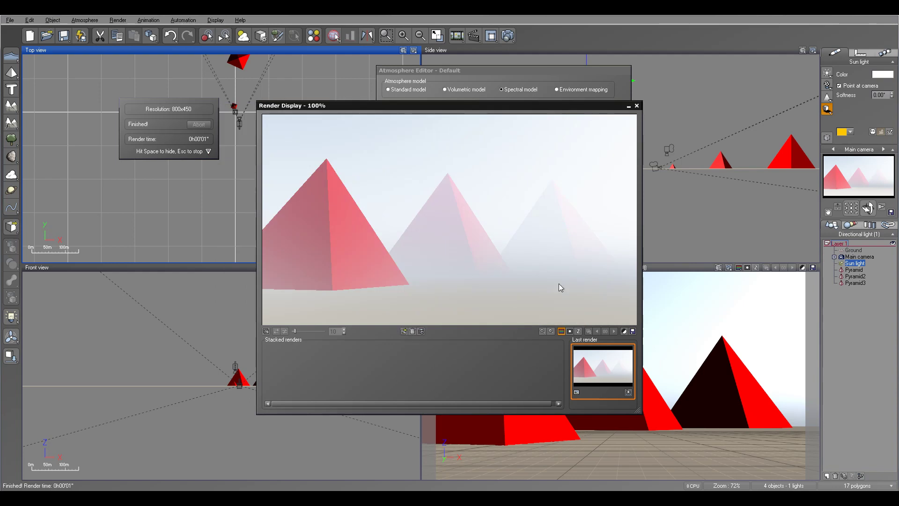
{"action": "left_click", "coordinate": [637, 105]}
{"action": "left_click_drag", "start_coordinate": [311, 104], "coordinate": [218, 110]}
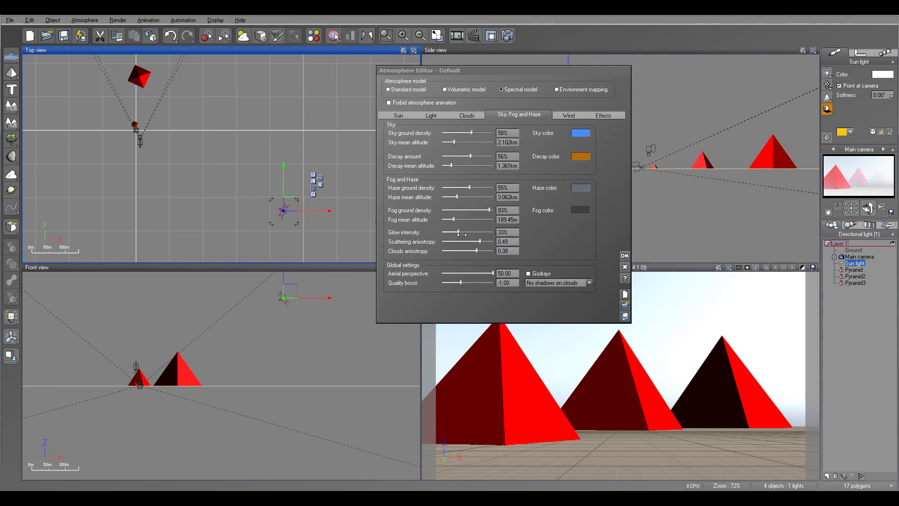
{"action": "right_click_drag", "start_coordinate": [324, 127], "coordinate": [361, 176]}
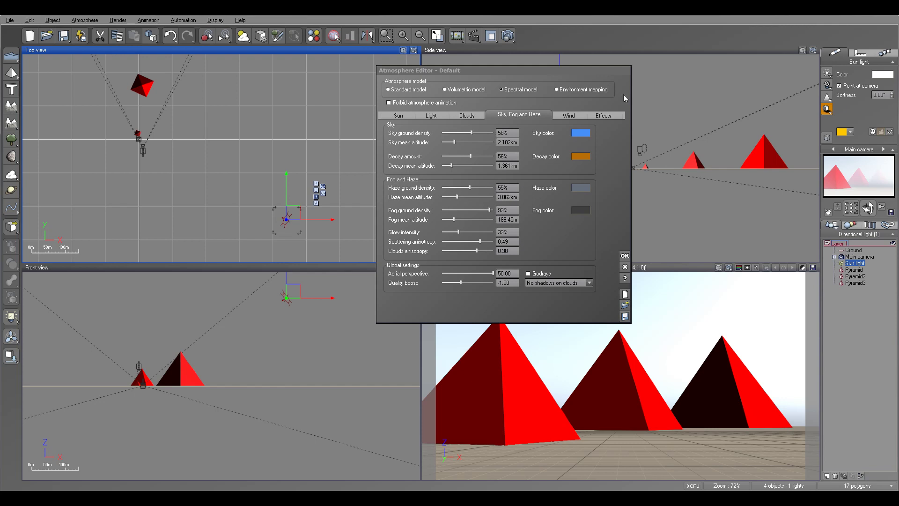
{"action": "left_click_drag", "start_coordinate": [544, 68], "coordinate": [502, 67]}
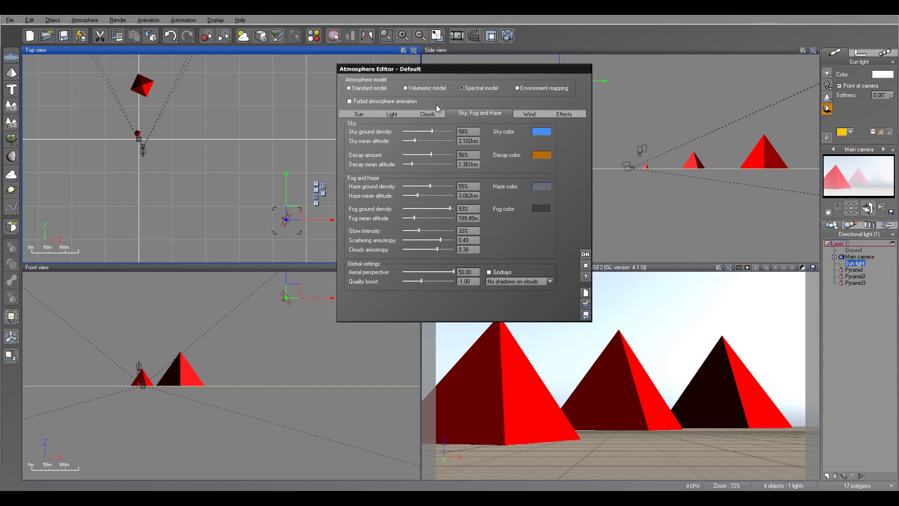
- Switch the atmosphere to the volumetric model
{"action": "left_click", "coordinate": [426, 88]}
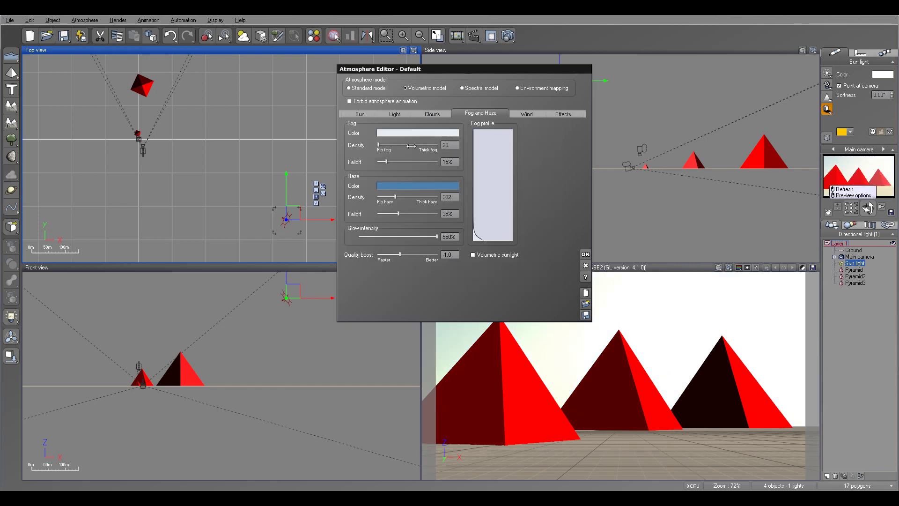
{"action": "mouse_move", "coordinate": [231, 120]}
{"action": "right_mouse_down"}
{"action": "mouse_move", "coordinate": [277, 132]}
{"action": "mouse_move", "coordinate": [218, 120]}
{"action": "right_mouse_up"}
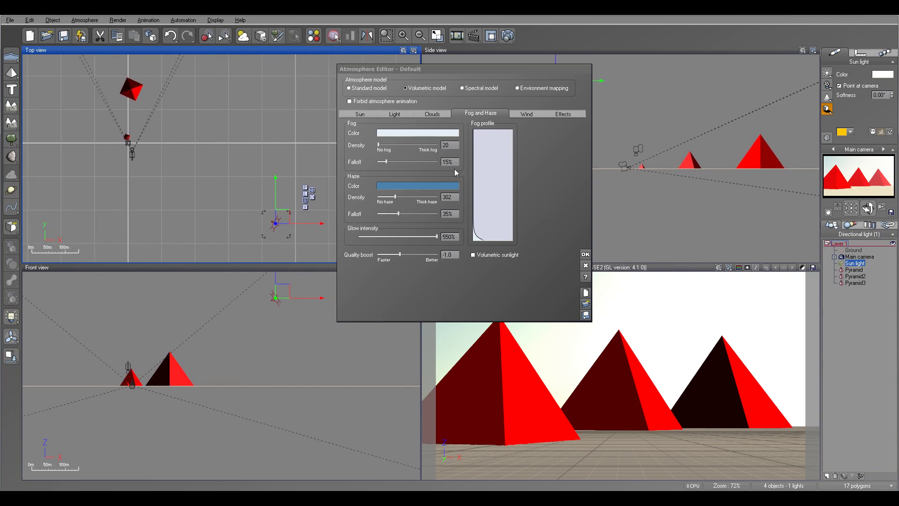
{"action": "right_click_drag", "start_coordinate": [135, 101], "coordinate": [120, 116]}
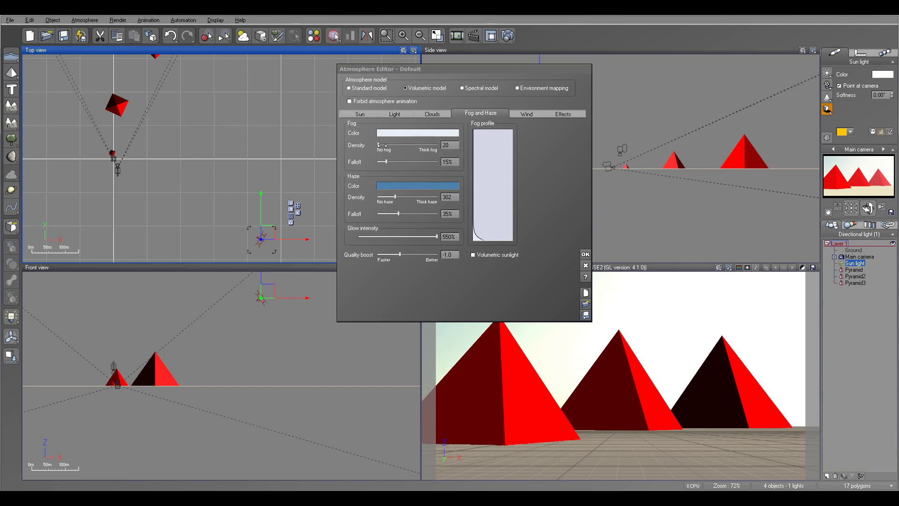
- Set fog density 501, haze density 721, haze falloff 73% and glow intensity 97%
{"action": "left_click_drag", "start_coordinate": [379, 145], "coordinate": [411, 145]}
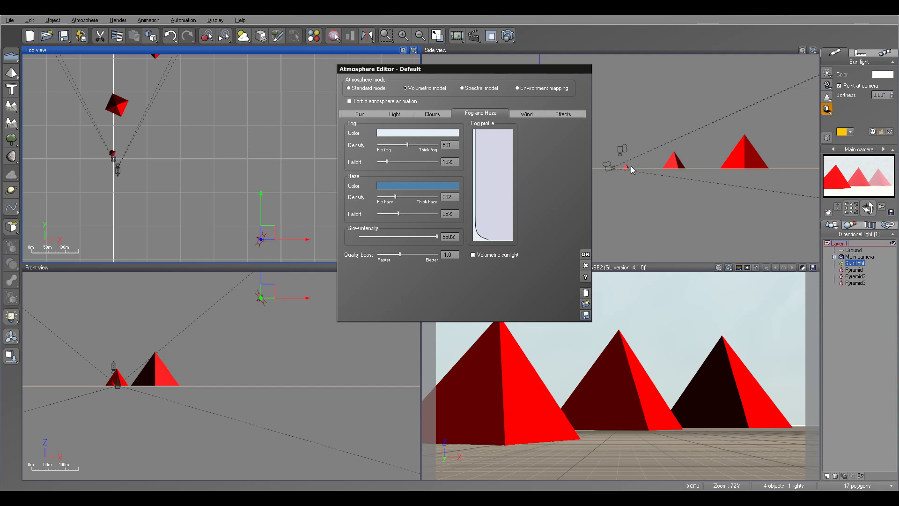
{"action": "left_click_drag", "start_coordinate": [396, 196], "coordinate": [421, 197]}
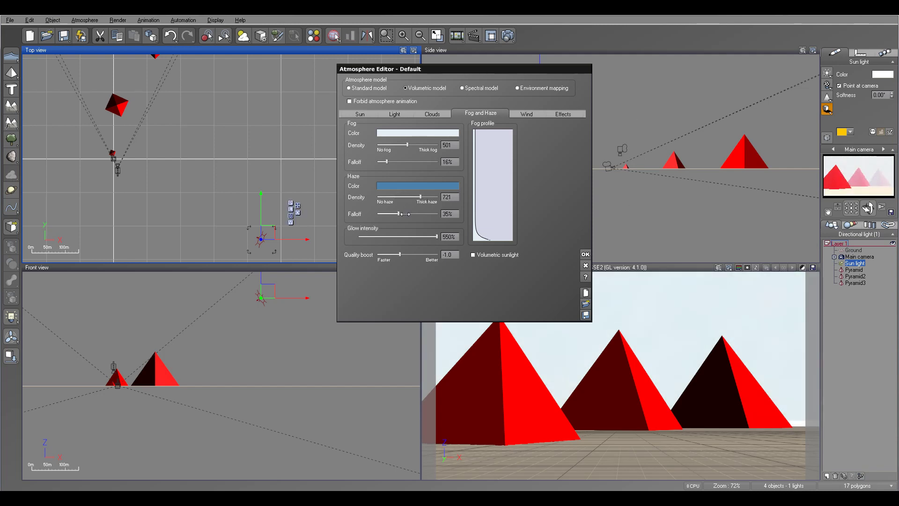
{"action": "left_click_drag", "start_coordinate": [398, 214], "coordinate": [434, 236]}
{"action": "left_click", "coordinate": [432, 236]}
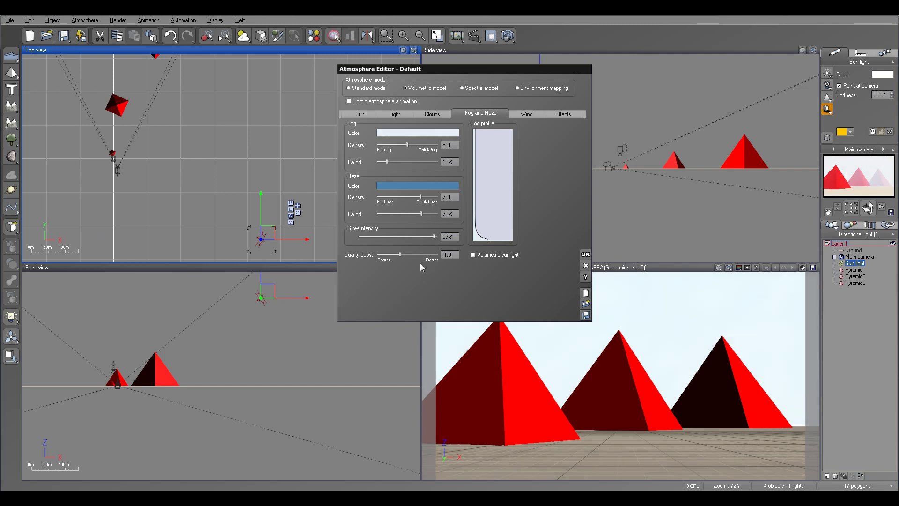
- Test-render the volumetric fog and haze, then accept and close the Atmosphere Editor
{"action": "left_click", "coordinate": [508, 37]}
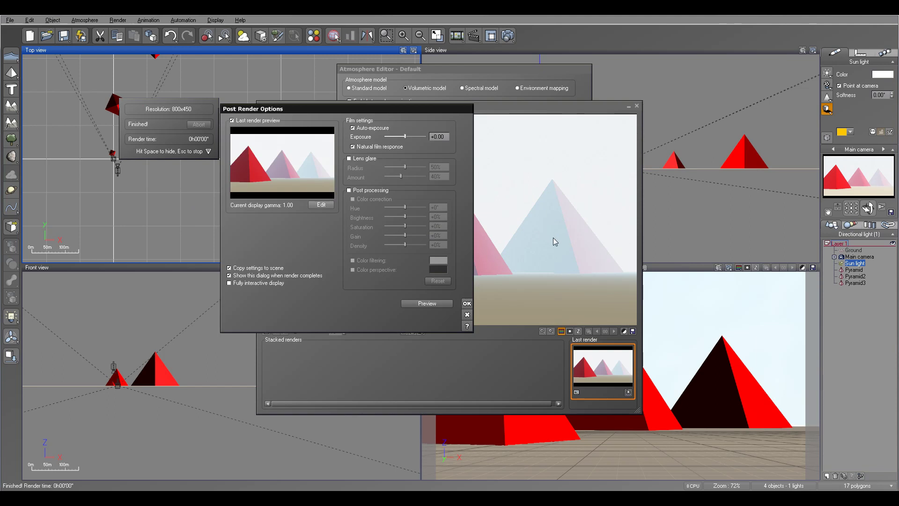
{"action": "left_click", "coordinate": [467, 303]}
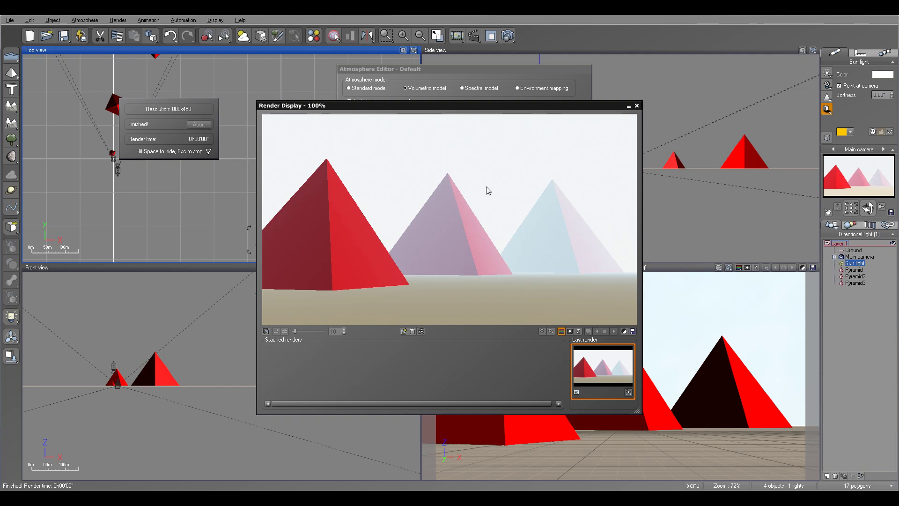
{"action": "left_click", "coordinate": [636, 106]}
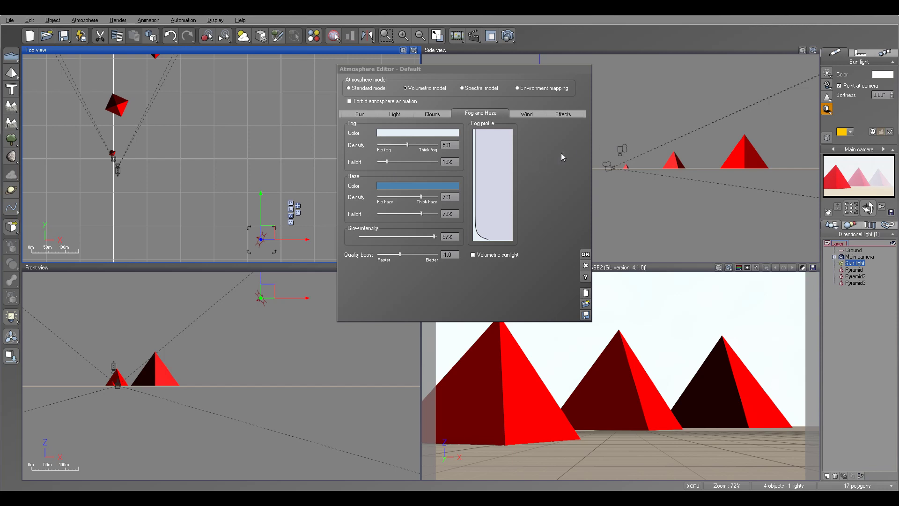
{"action": "left_click", "coordinate": [585, 254]}
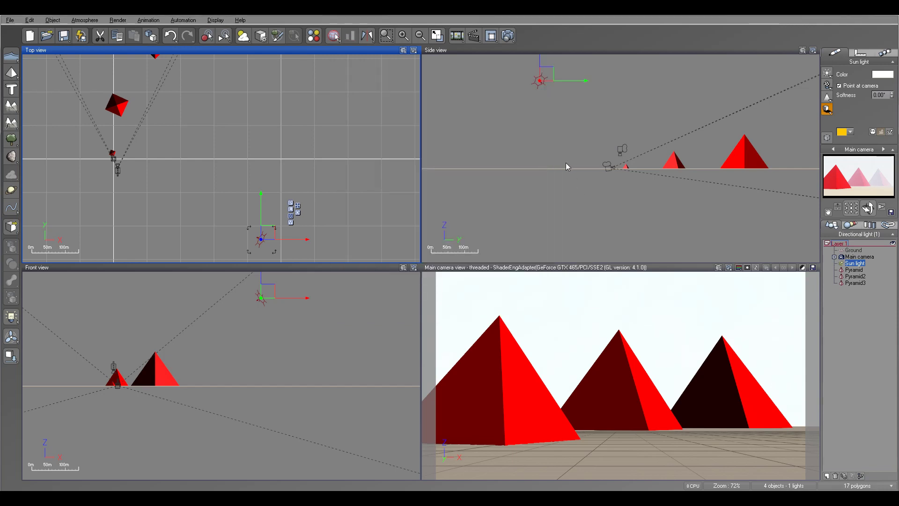